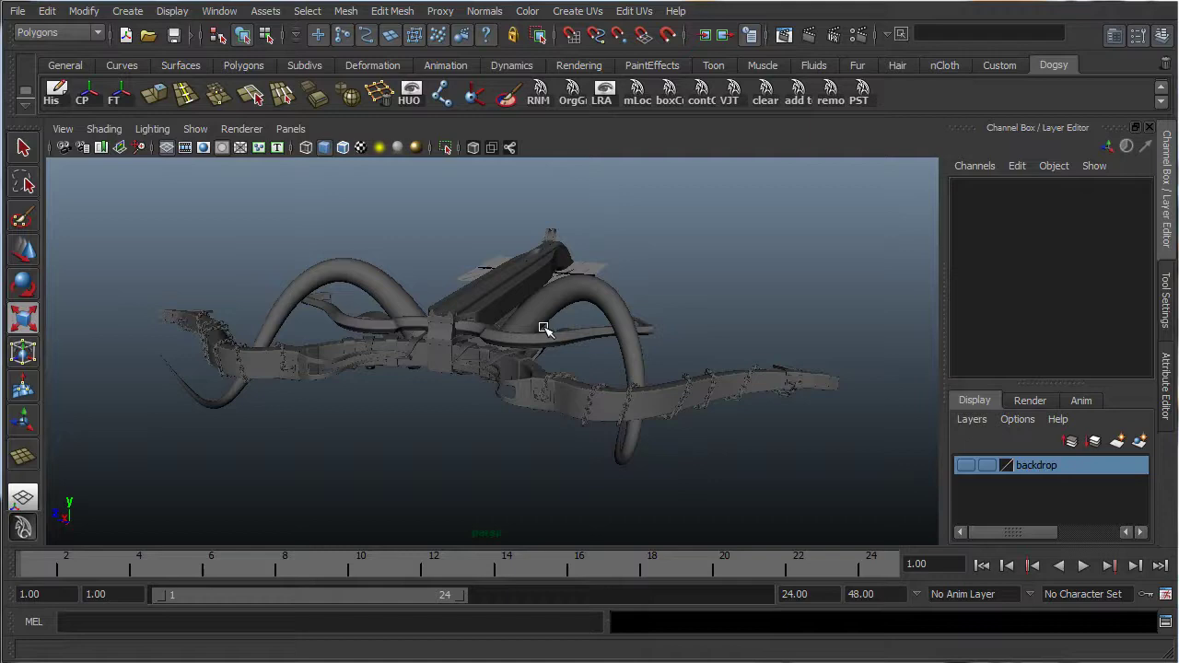
Step: Orbit the crossbow to a front view and check the loaded plug-ins in the Plug-in Manager
alt+drag(583, 387, 540, 342)
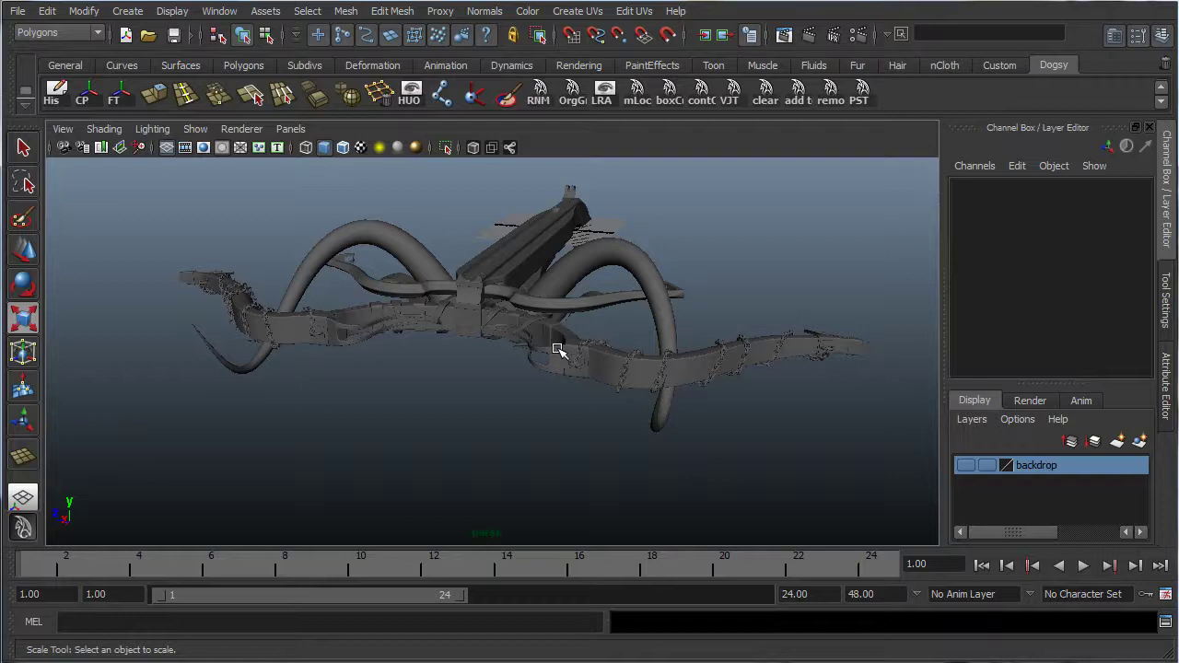
alt+drag(552, 335, 521, 412)
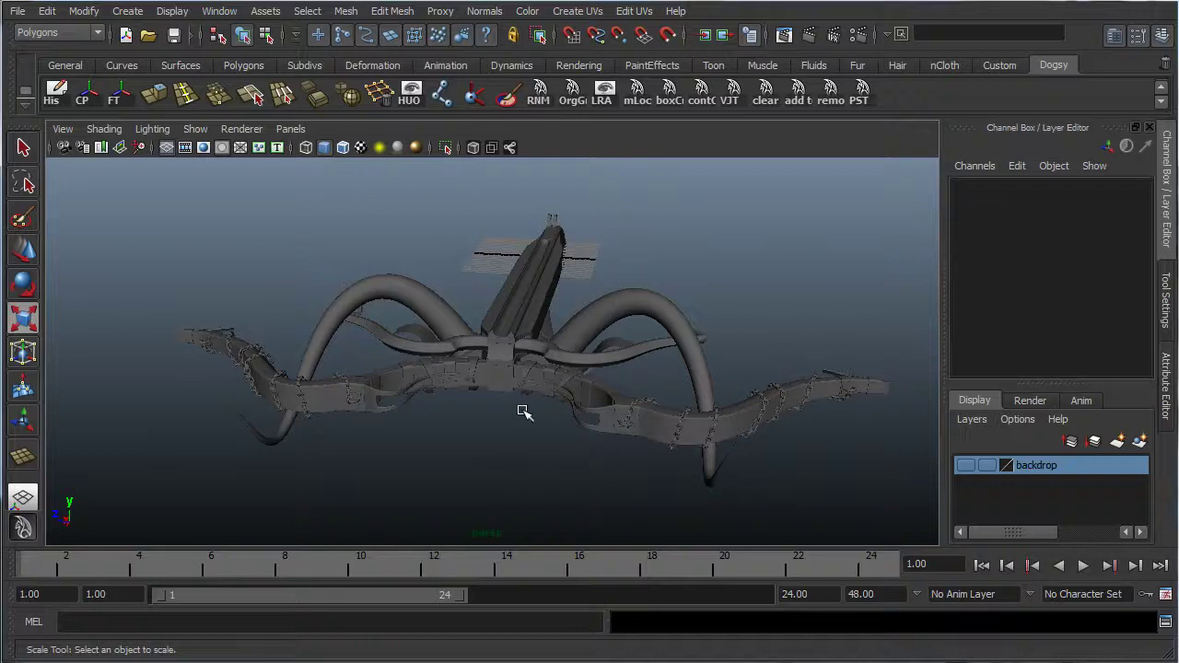
click(220, 12)
click(220, 13)
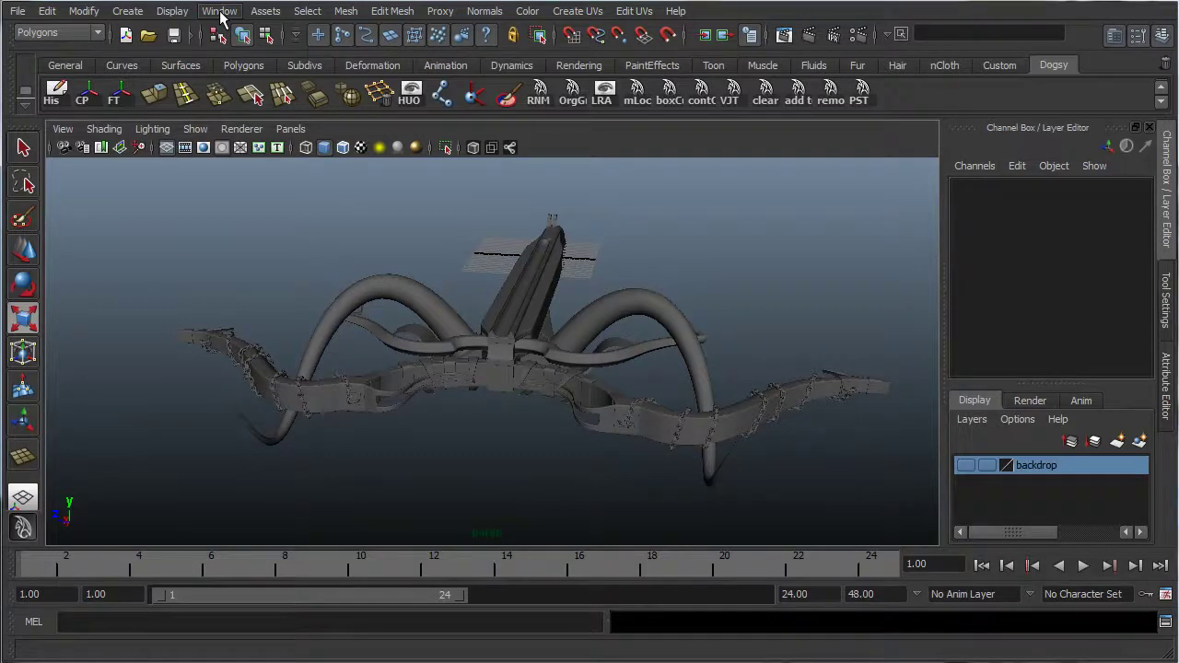
click(220, 13)
mouse_move(265, 115)
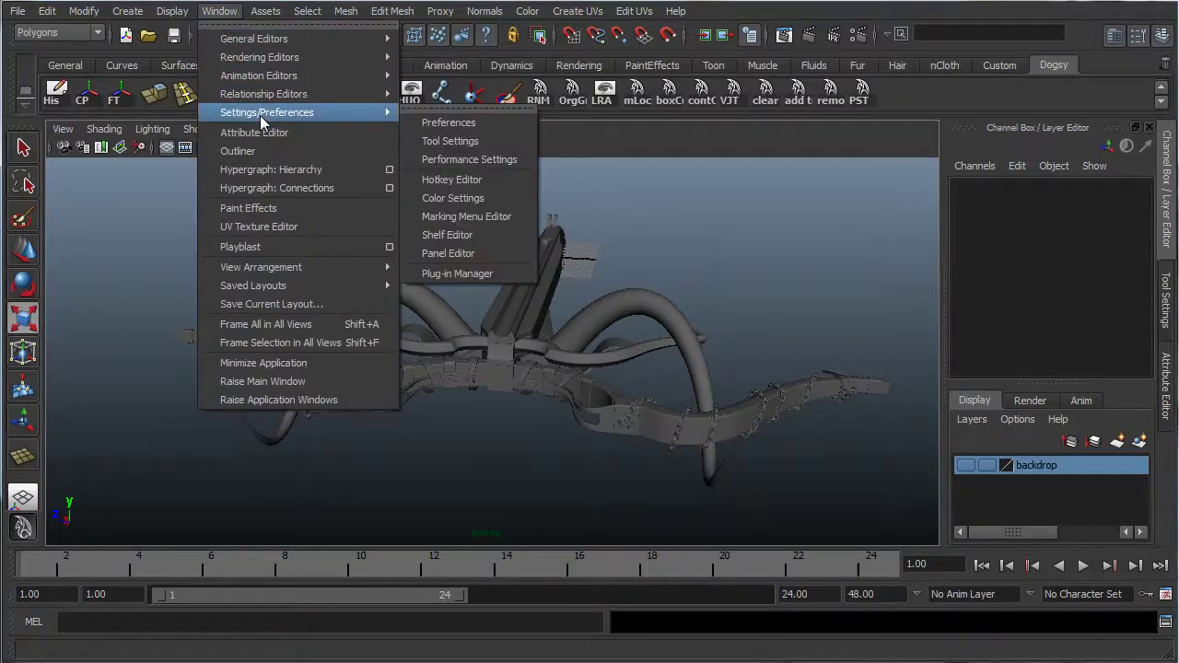
click(461, 273)
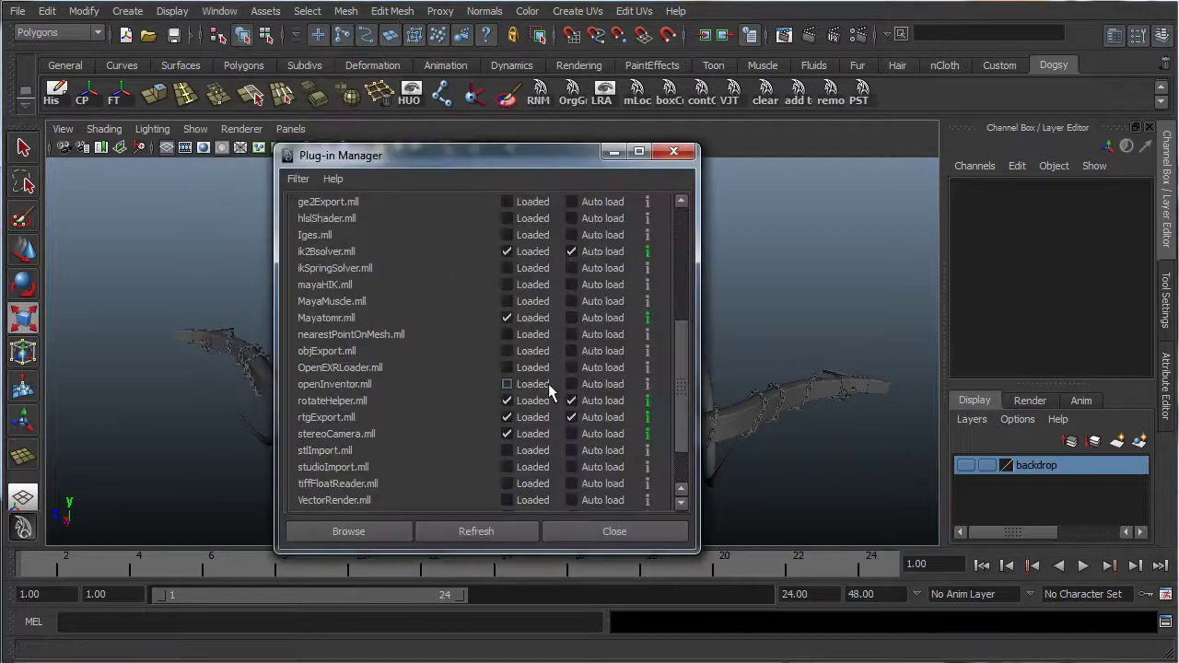
scroll(684, 347, down, 2)
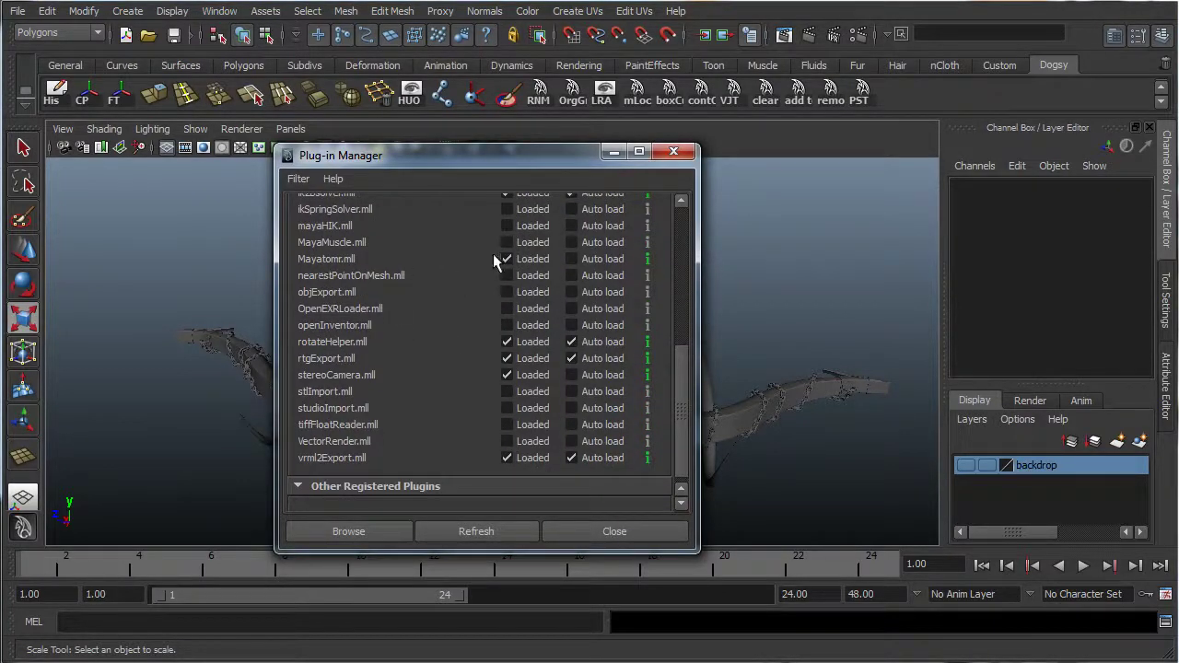
click(675, 153)
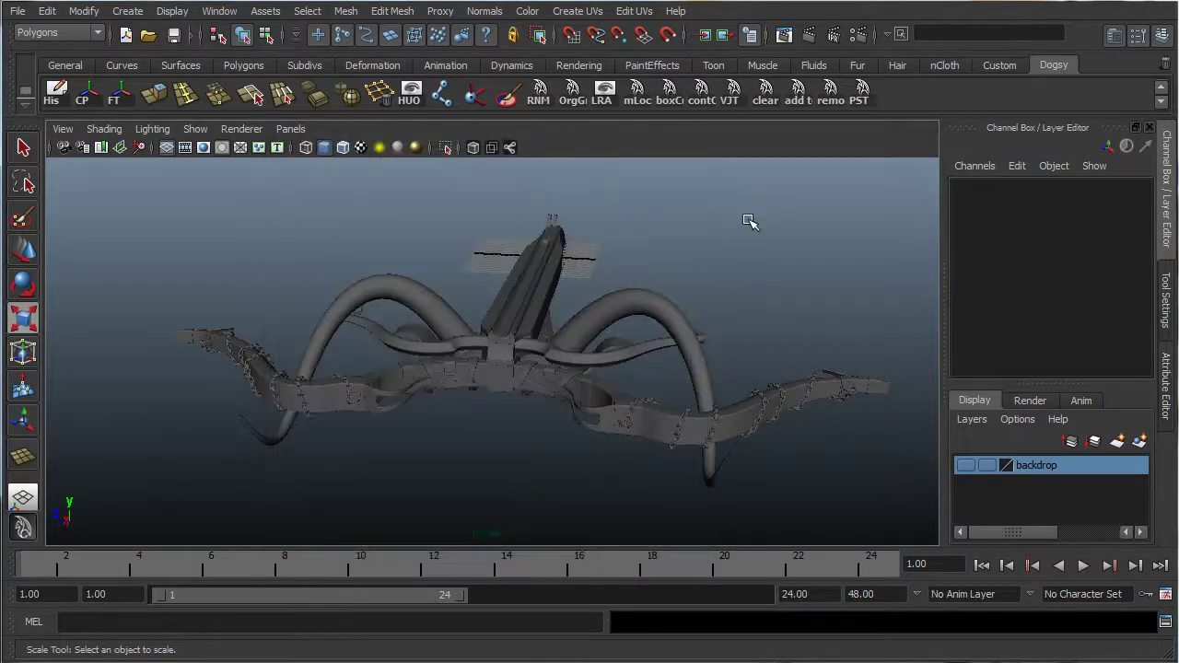
Step: Set Render Using to mental ray in Render Settings and close the window
click(857, 37)
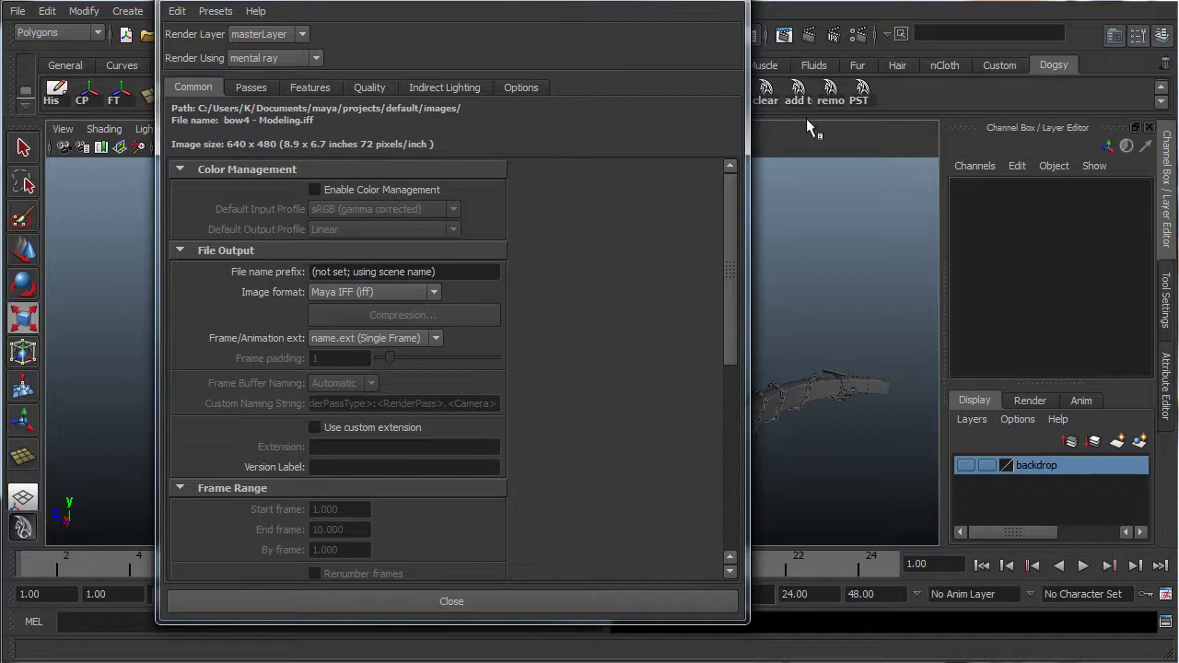
click(274, 58)
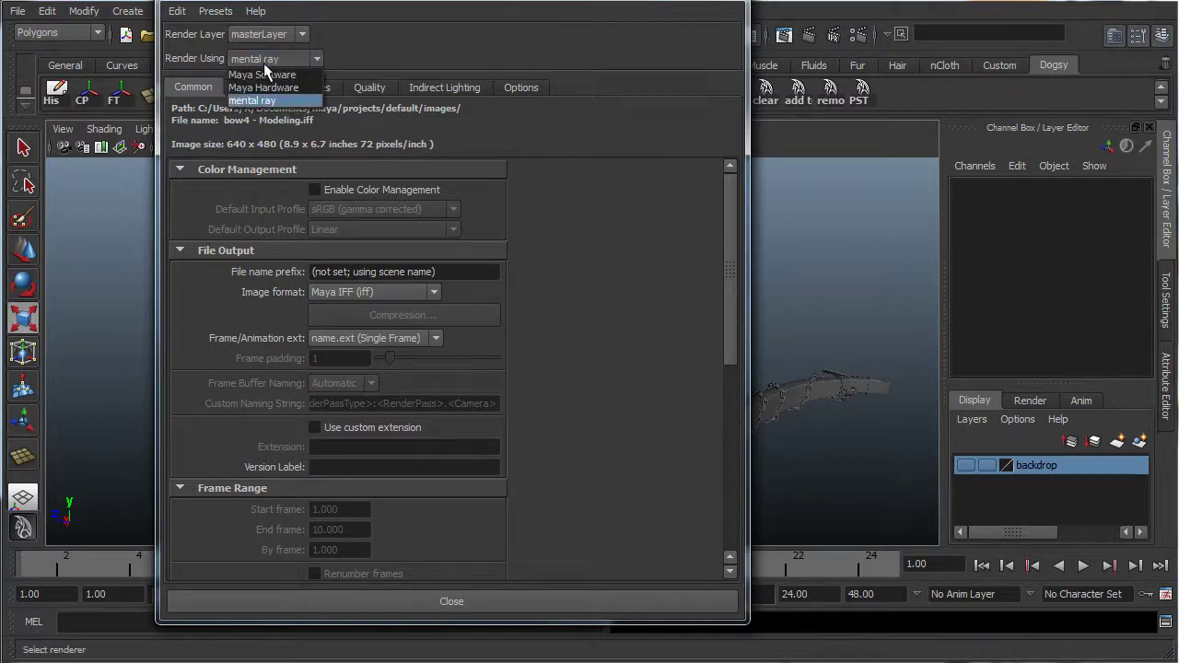
click(272, 99)
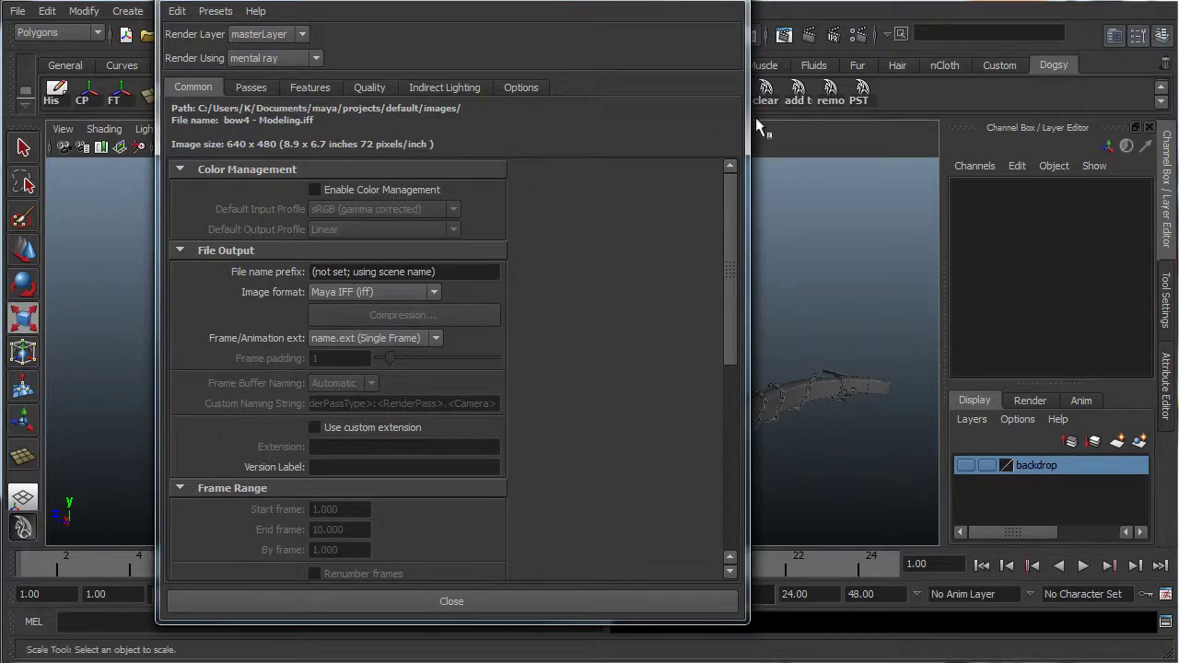
click(452, 600)
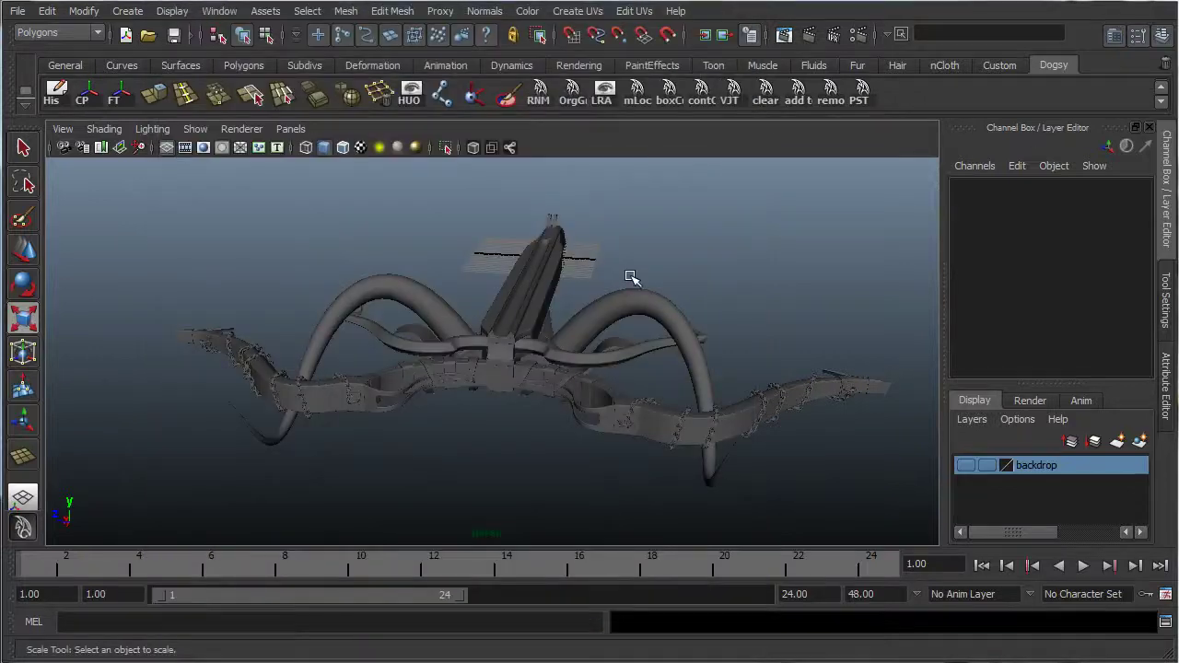
Step: Open the Hypershade and create a new Surface Shader (surfaceShader8)
alt+drag(608, 258, 604, 230)
click(219, 12)
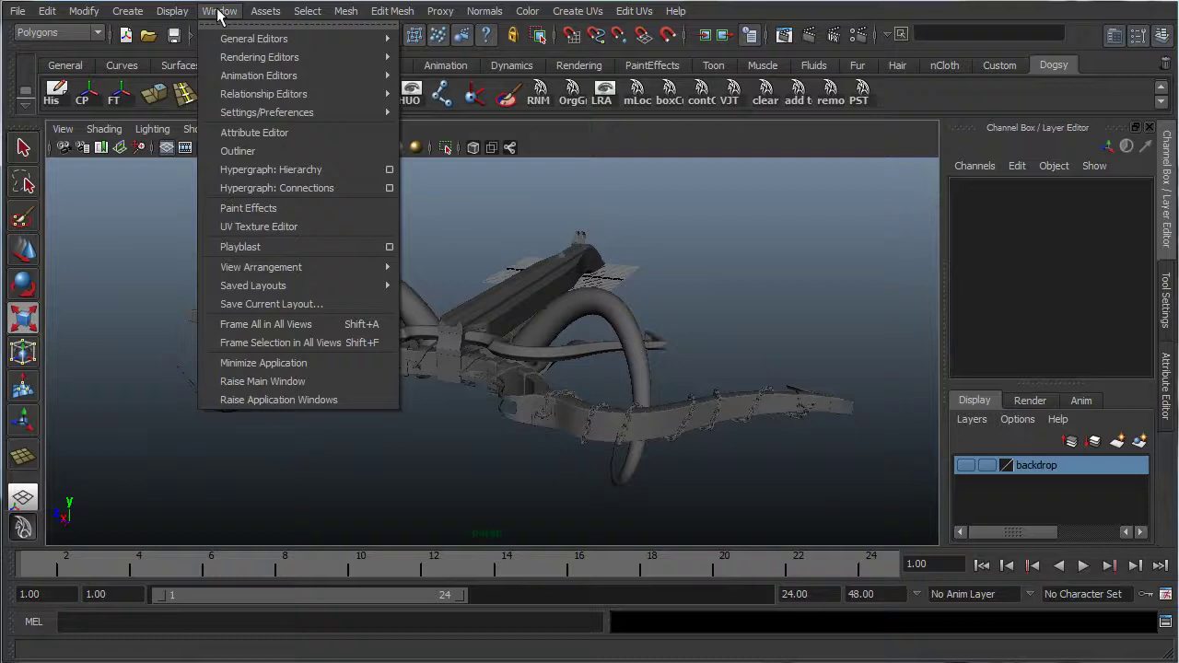
mouse_move(276, 57)
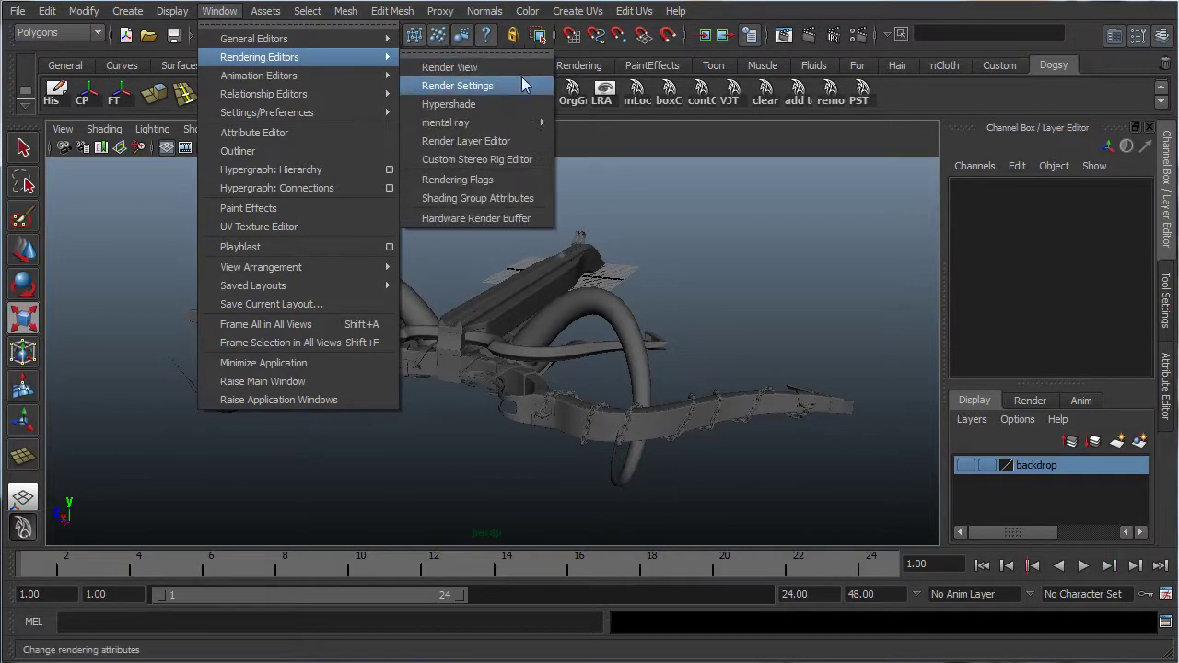
click(449, 104)
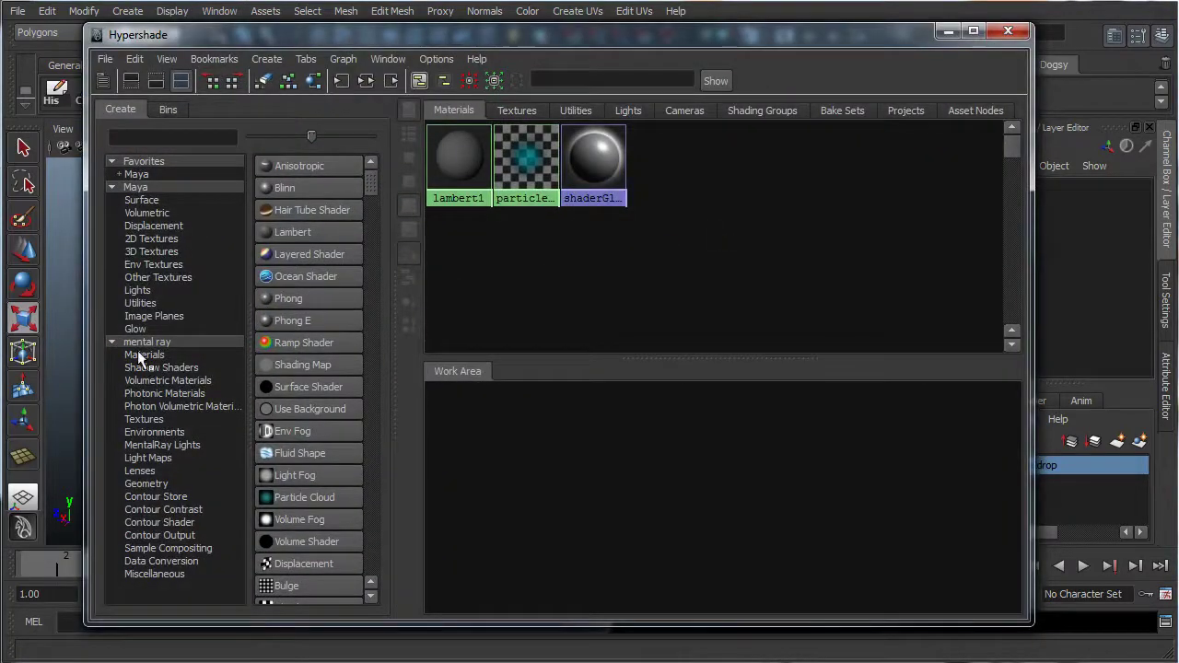
click(303, 383)
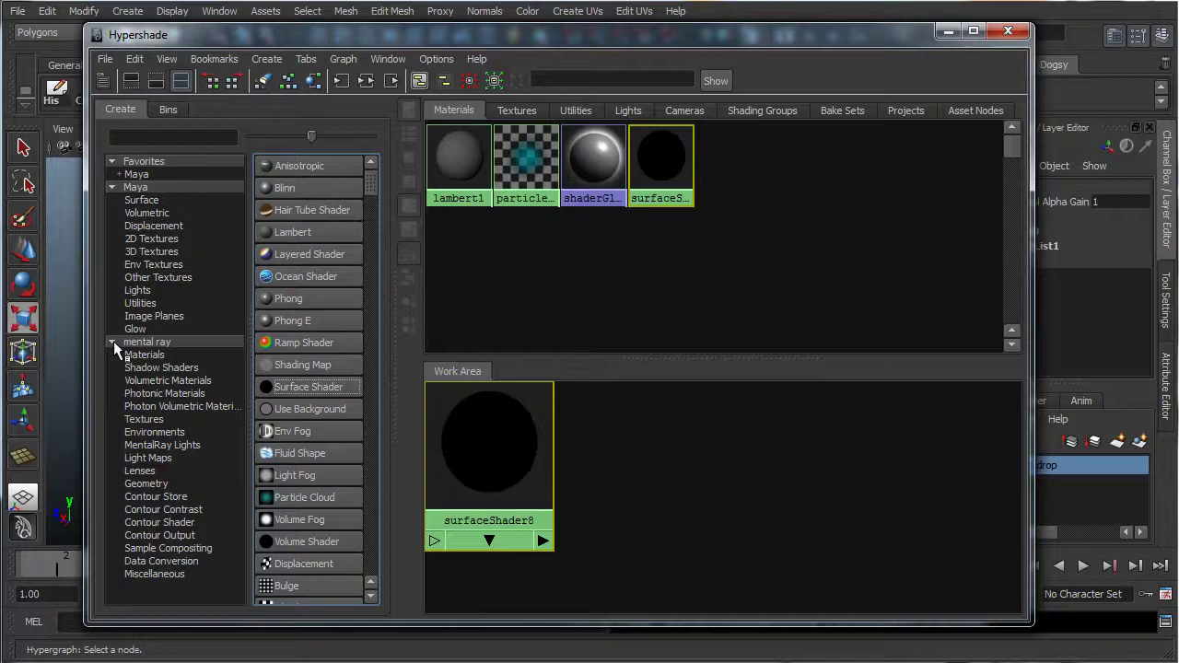
Step: Add a mental ray mib_amb_occlusion texture node and move it right of the shader
click(137, 419)
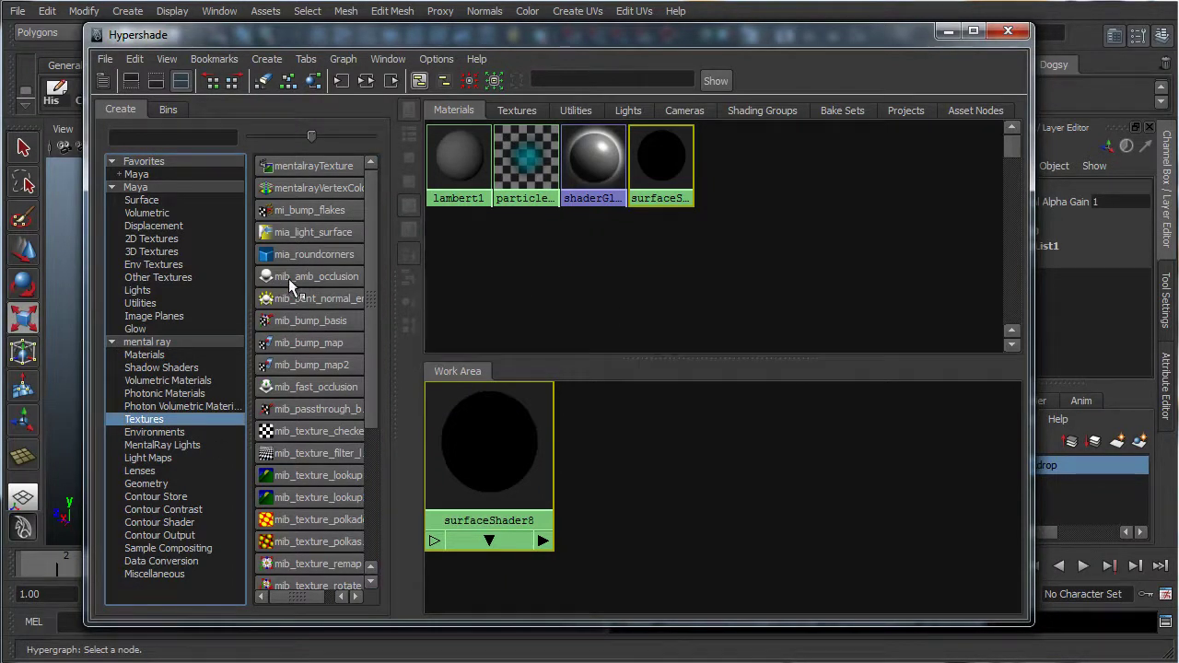
click(312, 279)
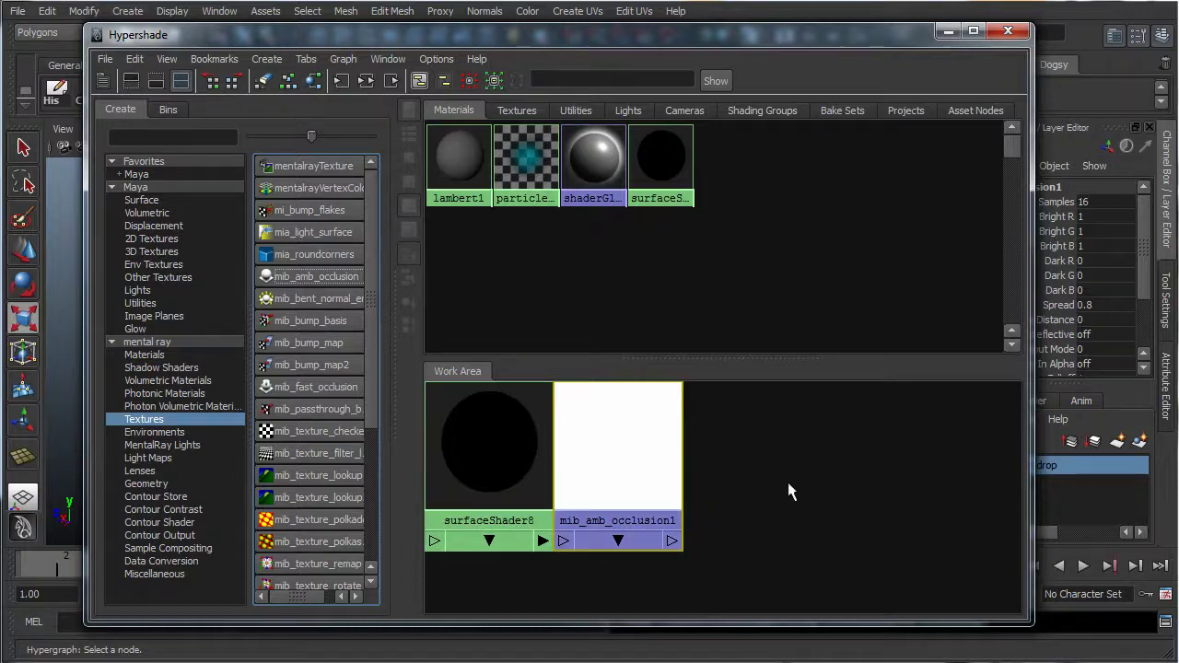
drag(632, 463, 733, 460)
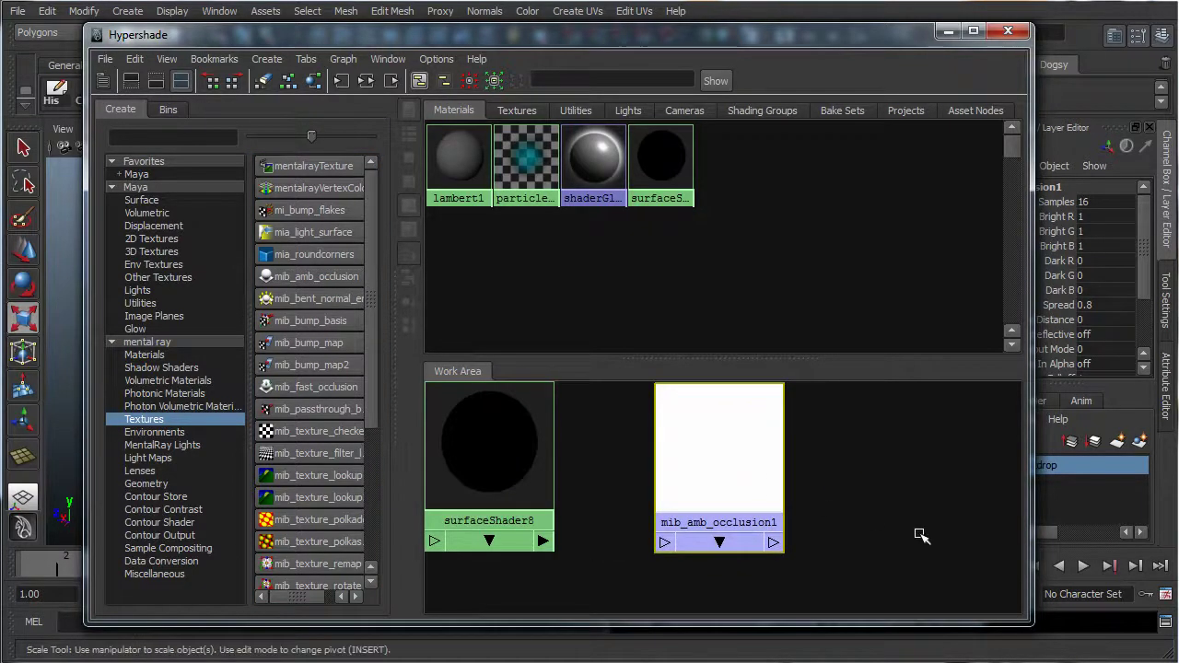
Step: Wire mib_amb_occlusion1's outValue into surfaceShader8's outColor and open the occlusion node's attributes
click(467, 470)
click(657, 472)
middle_drag(710, 465, 501, 441)
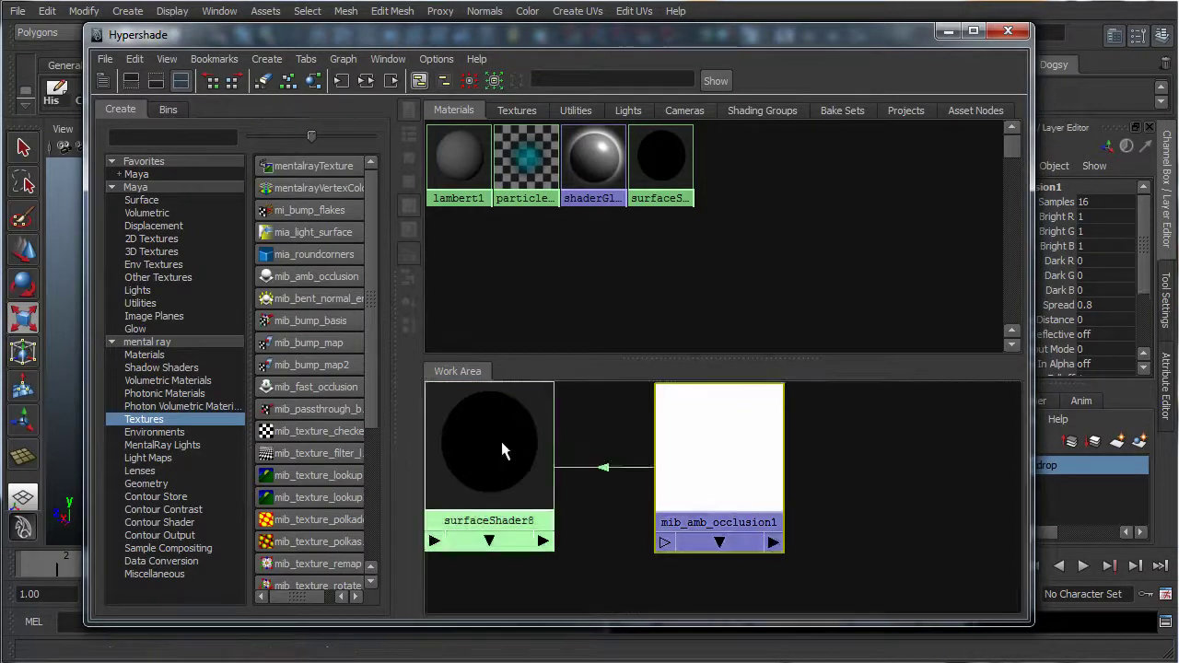
mouse_move(614, 474)
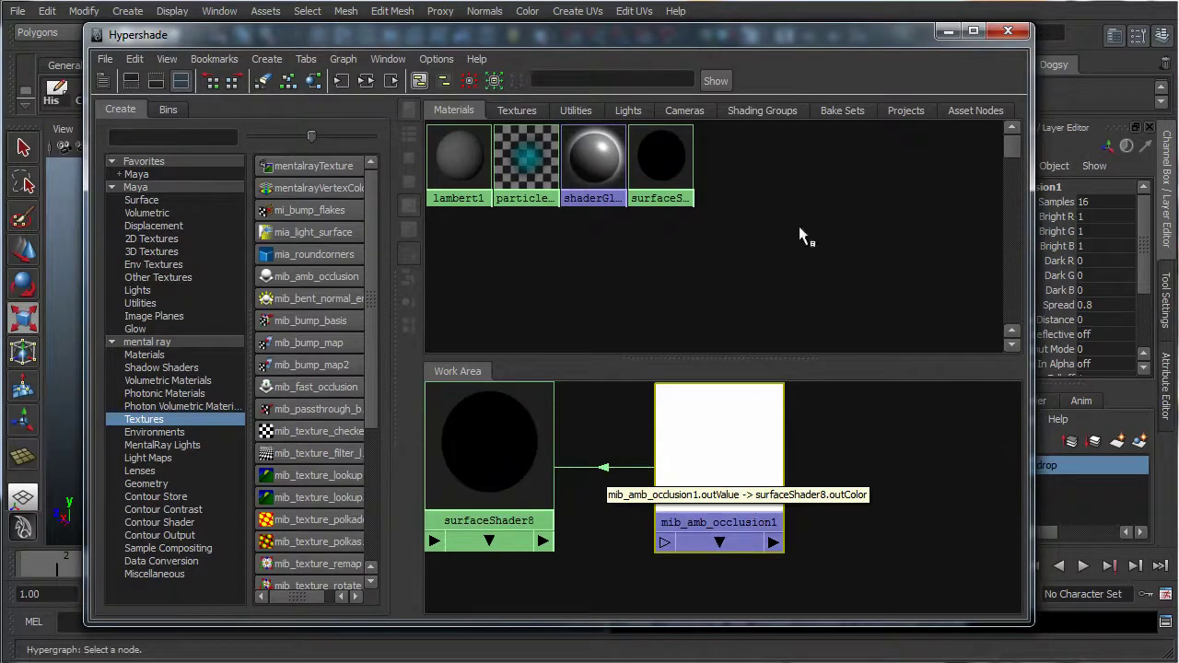
drag(710, 39, 653, 31)
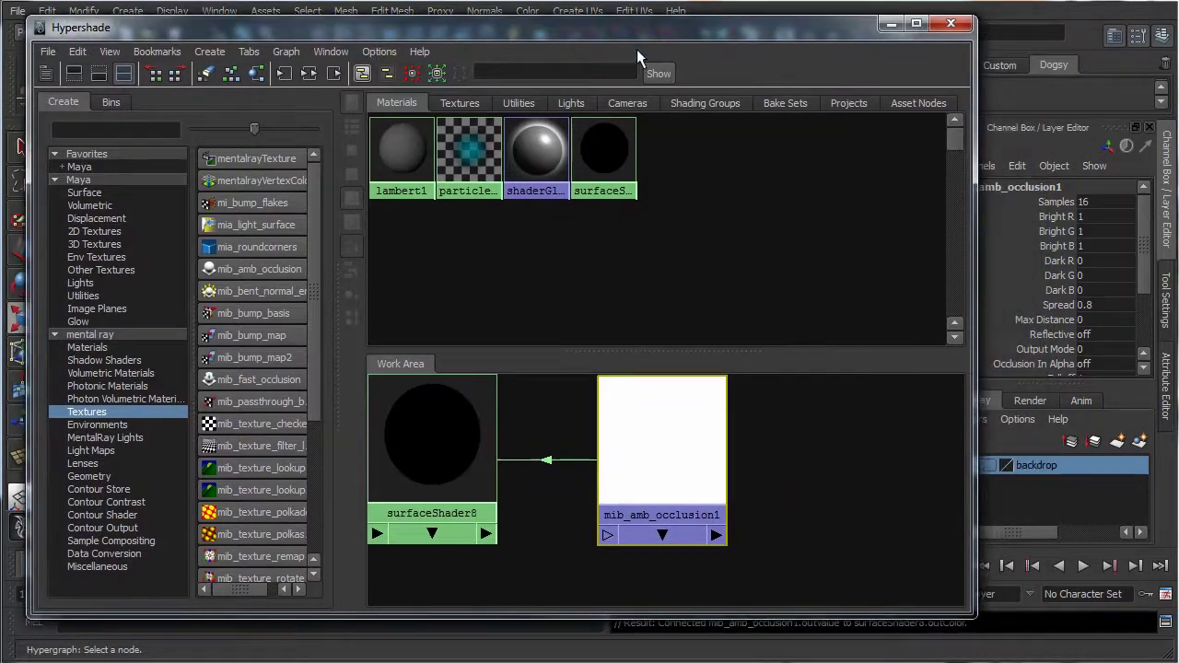
double_click(669, 452)
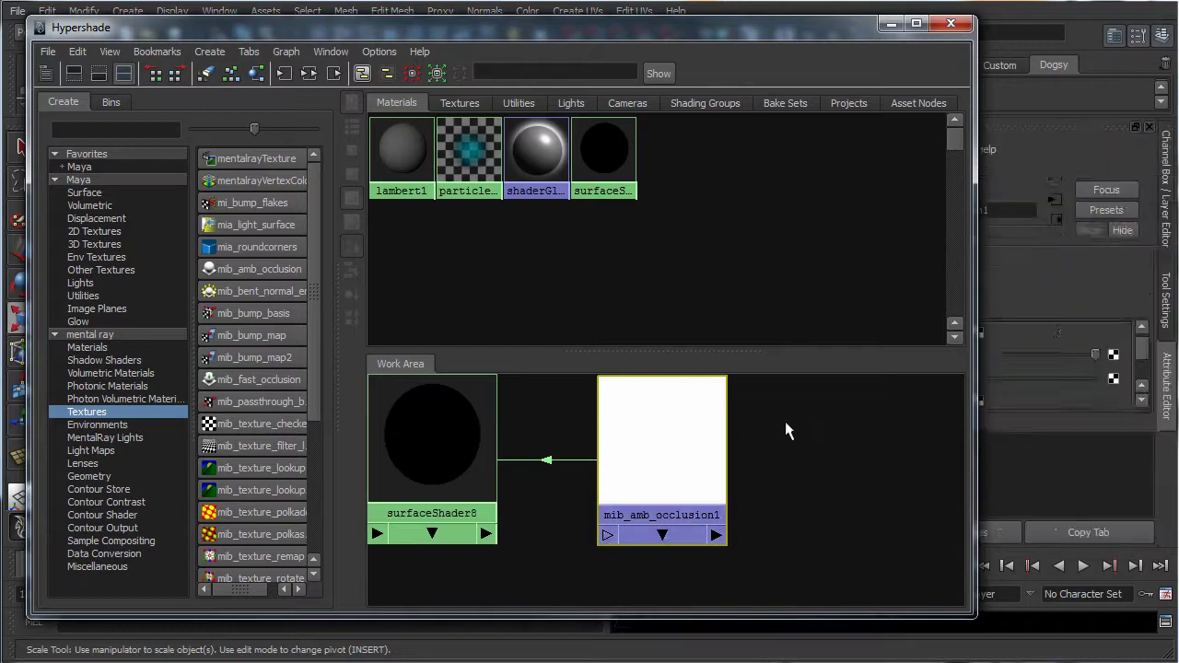
Step: Set the occlusion Samples to 256 and make the Bright colour slightly off-white
click(882, 21)
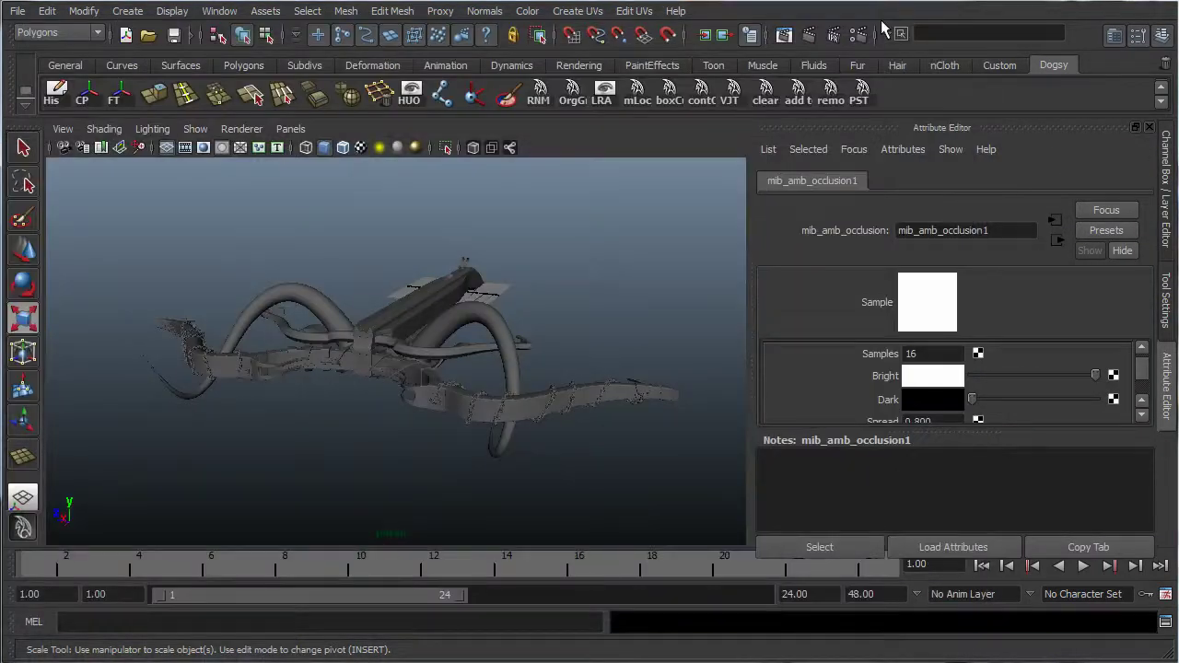
double_click(910, 353)
click(933, 353)
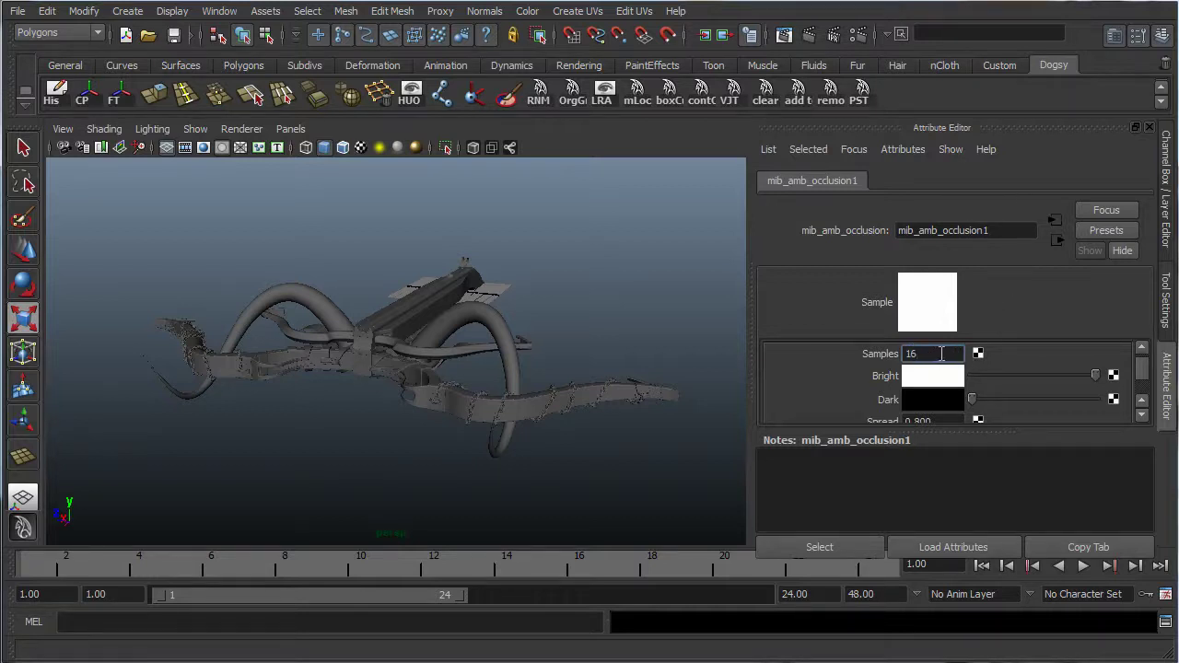
double_click(935, 353)
click(944, 354)
double_click(940, 354)
text(25)
drag(1095, 377, 1090, 378)
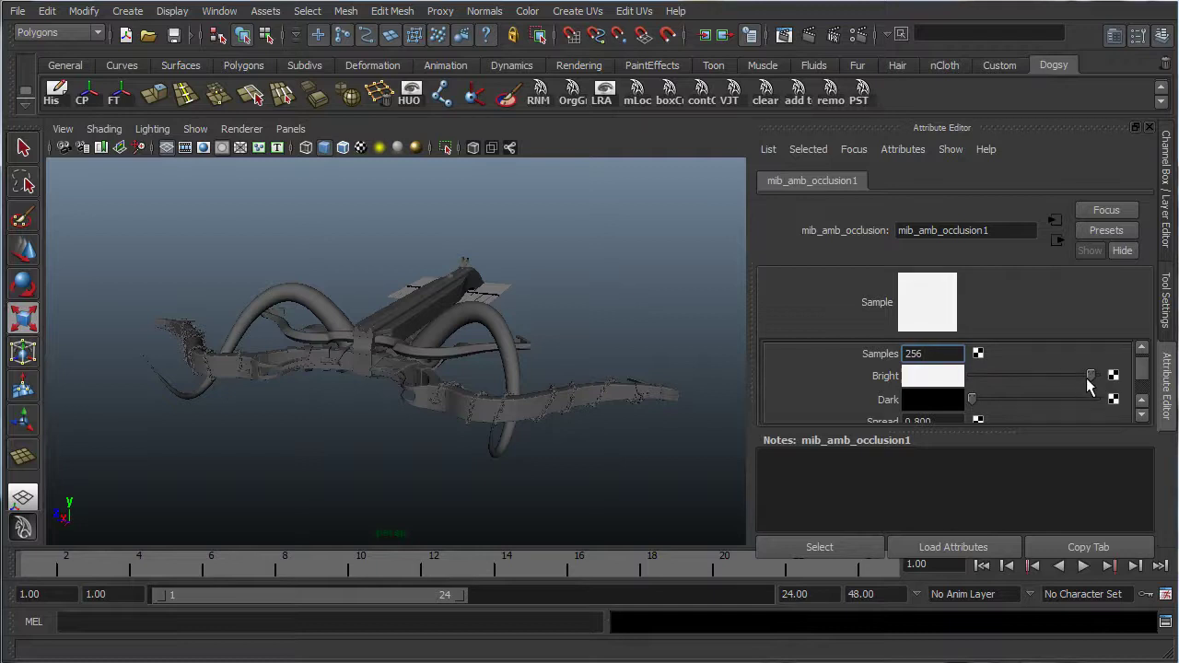
mouse_move(1139, 381)
mouse_down()
mouse_move(1142, 391)
mouse_move(1143, 369)
mouse_up()
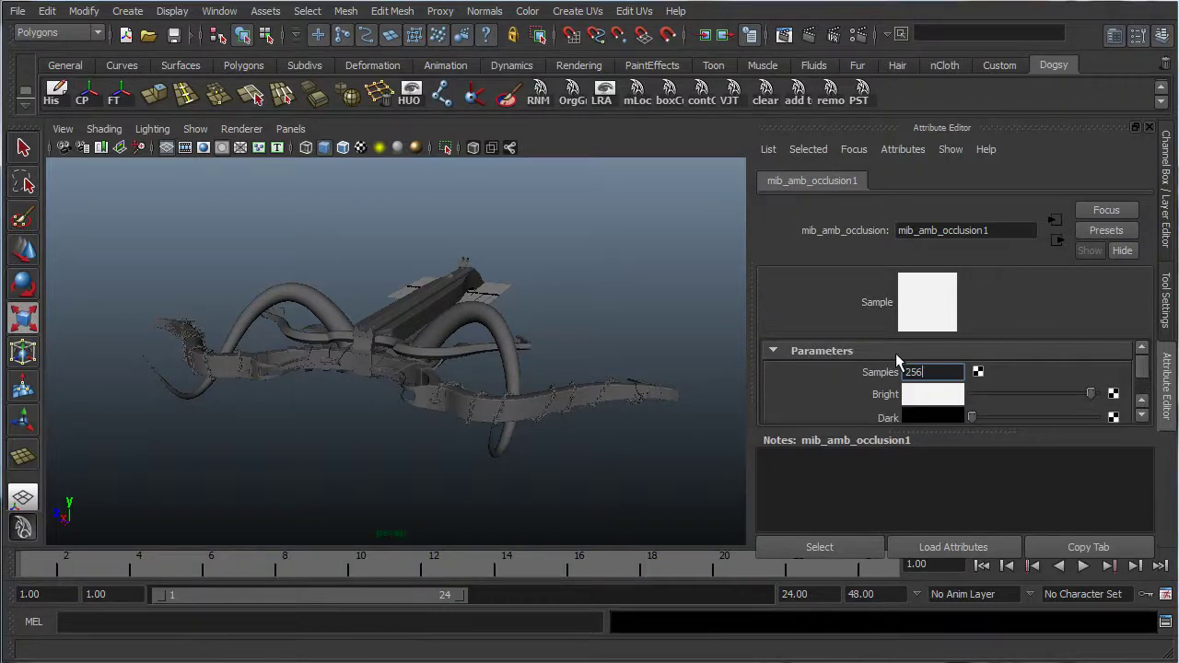
Step: Apply the Production quality preset and turn on Final Gathering
click(857, 35)
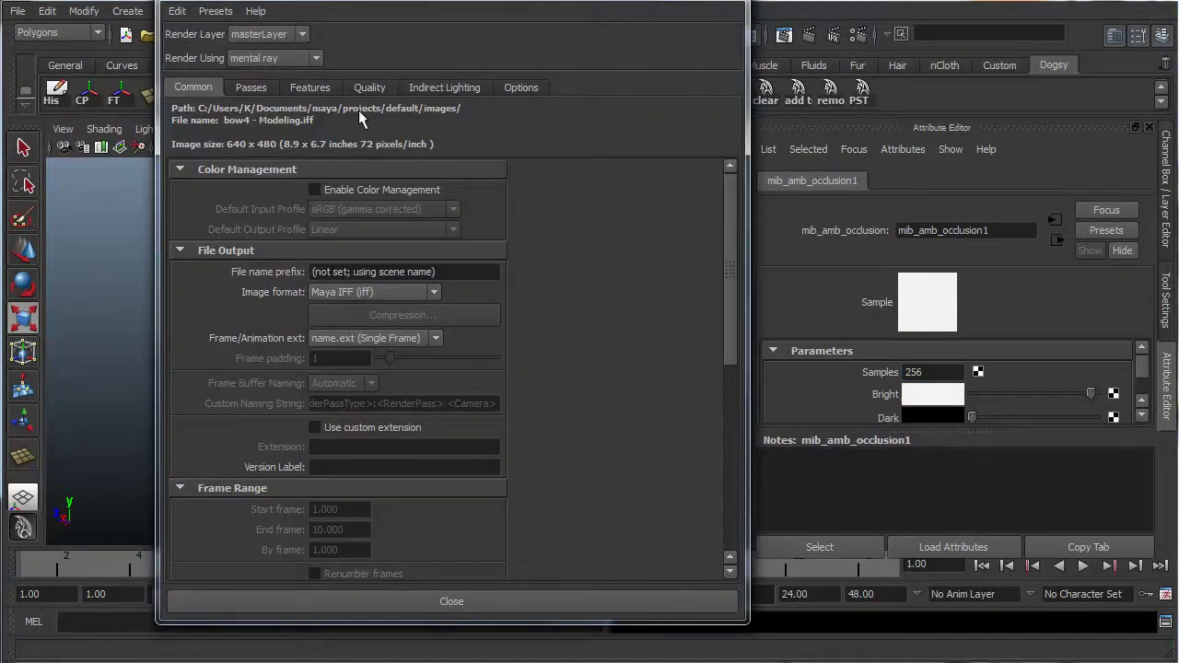
click(366, 89)
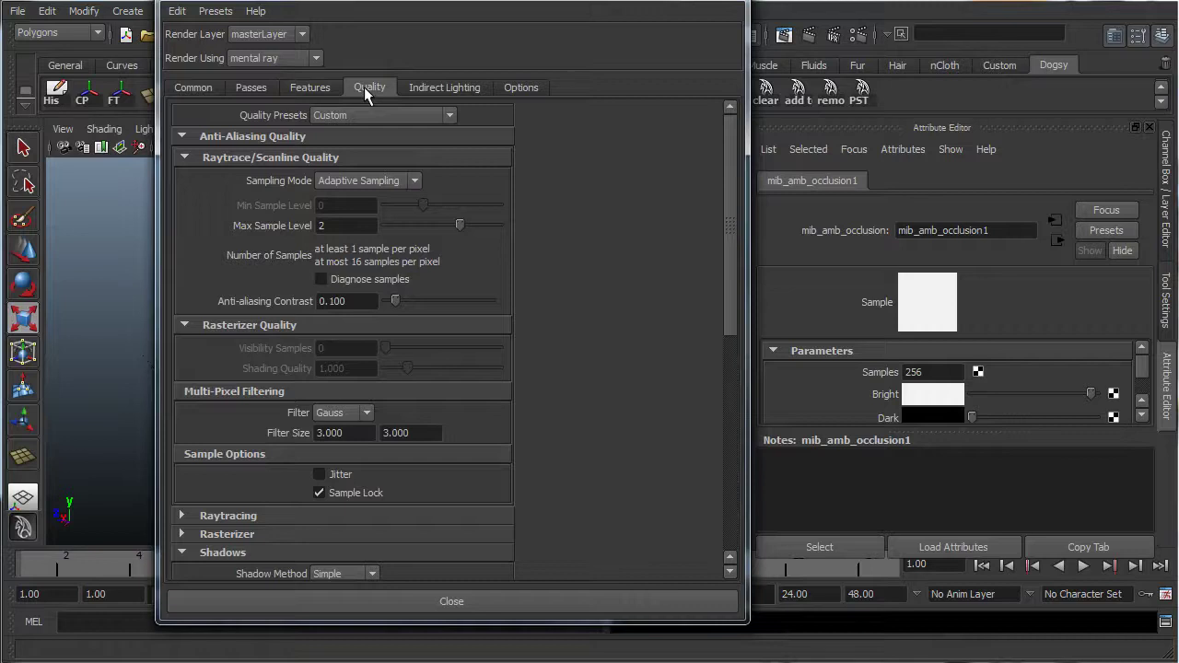
click(359, 112)
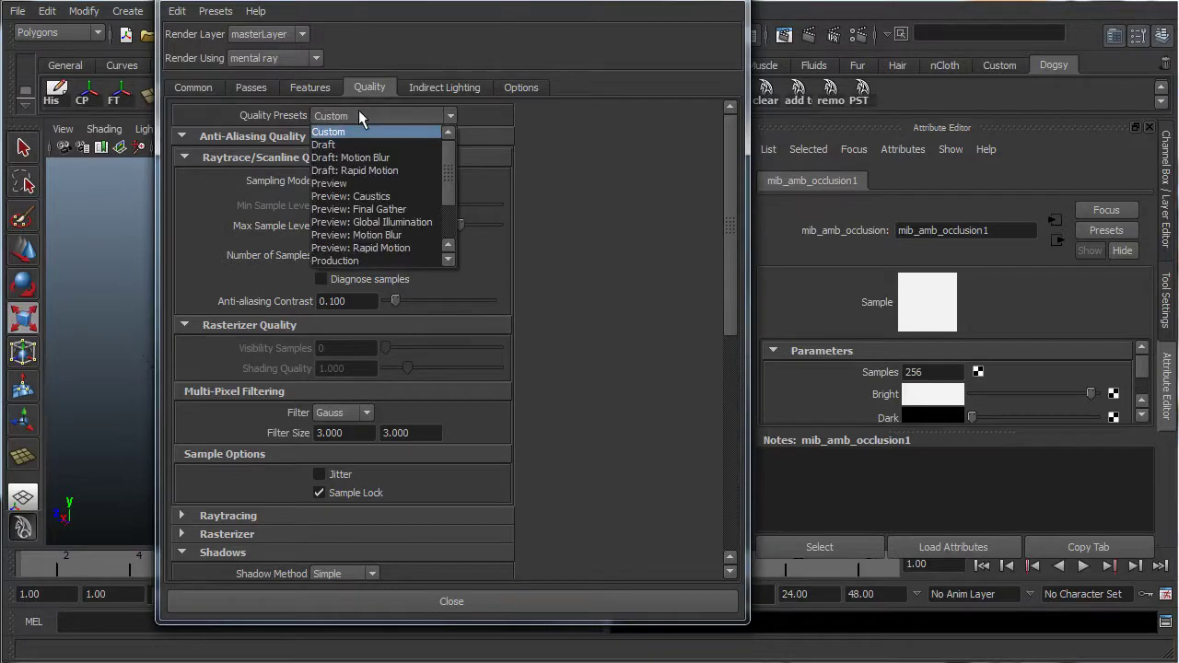
click(341, 260)
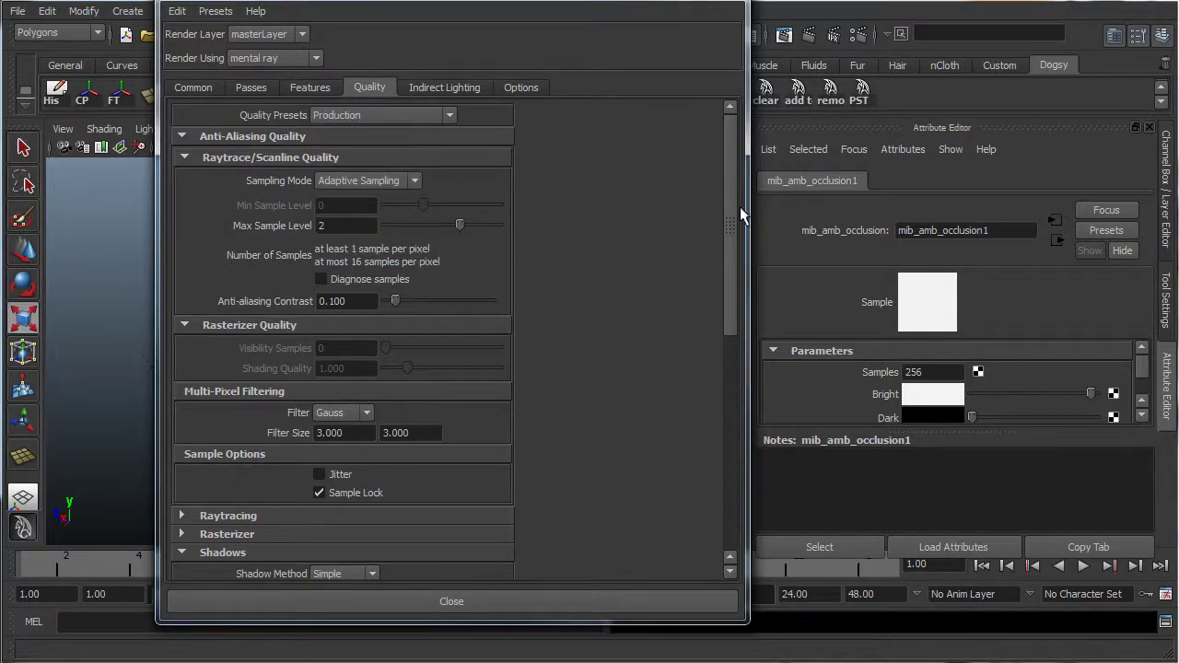
click(307, 87)
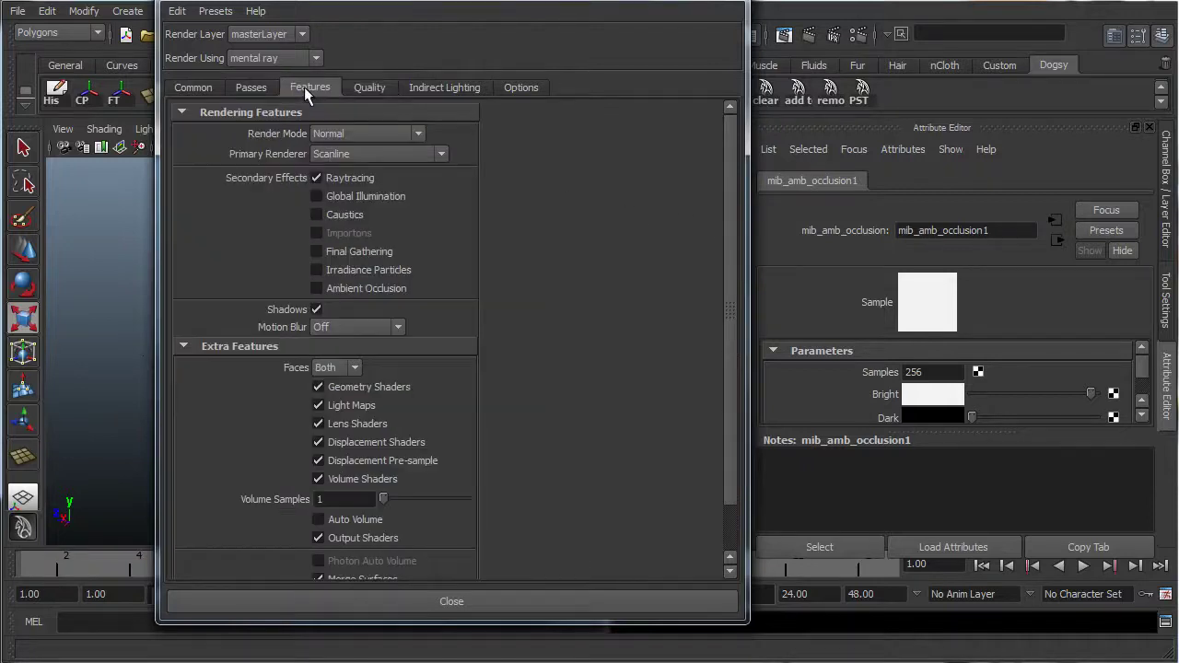
click(329, 247)
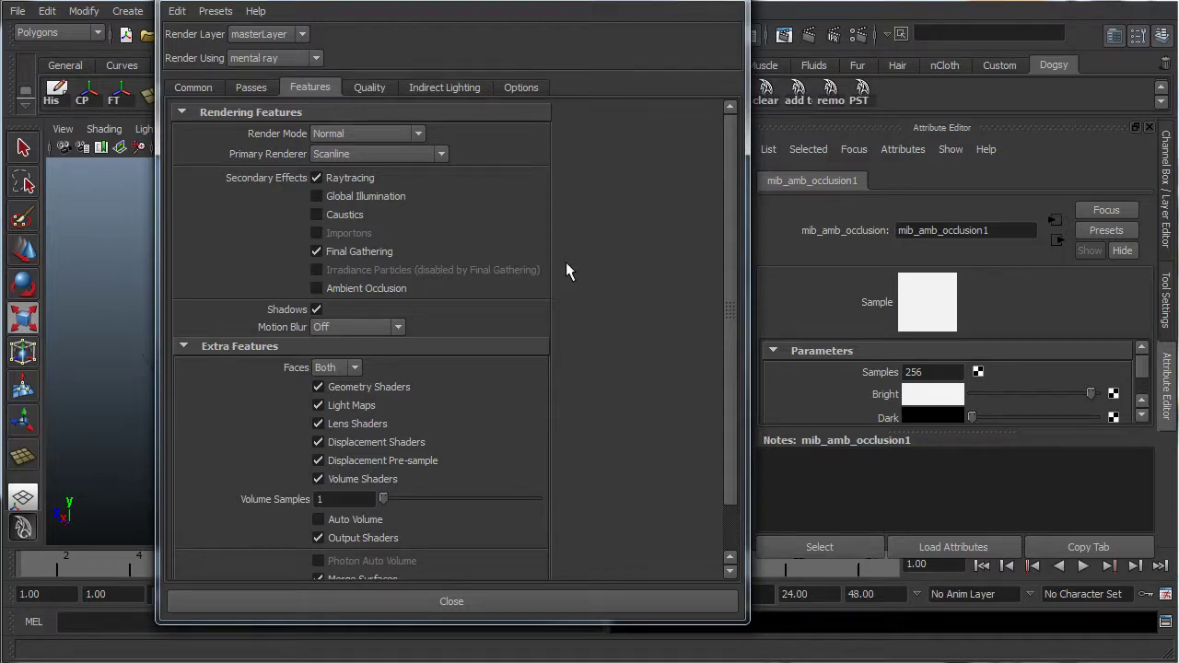
Step: Set the Final Gathering accuracy under Indirect Lighting from 100 to 500
click(437, 87)
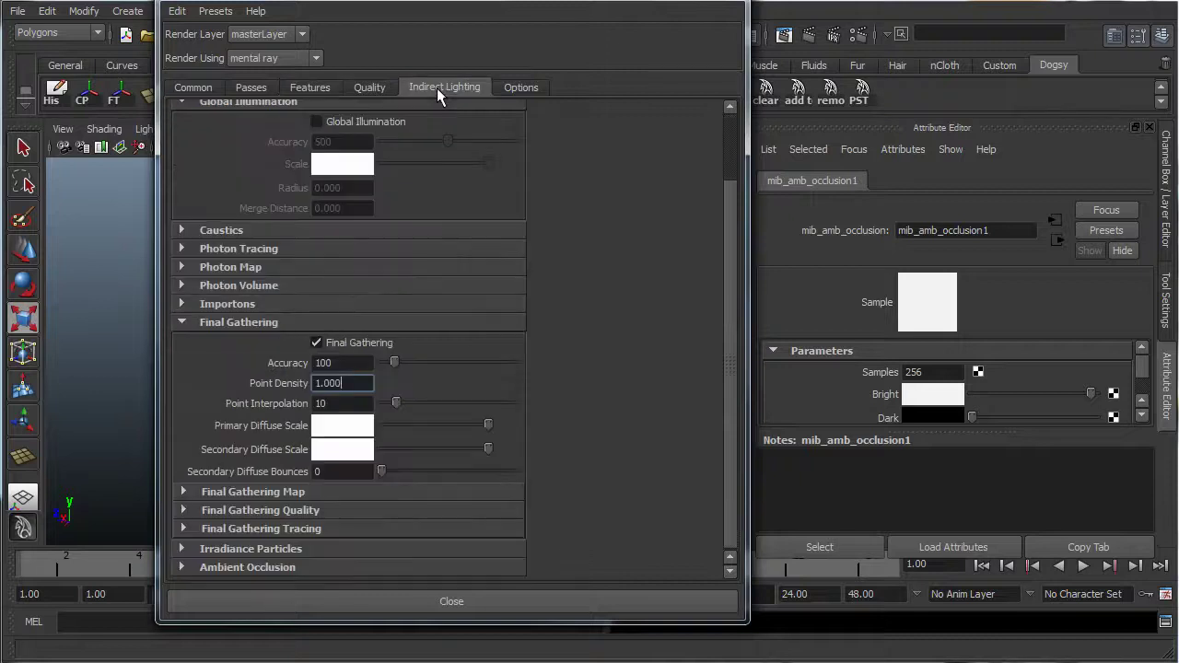
click(345, 363)
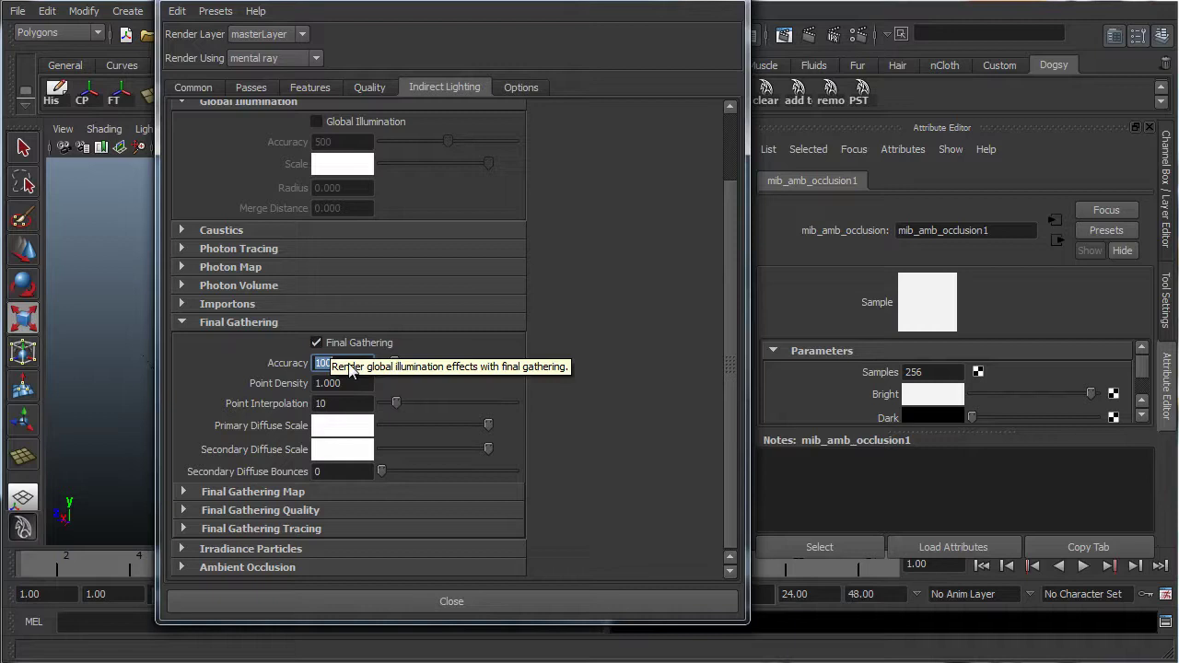
click(330, 363)
double_click(329, 363)
text(5)
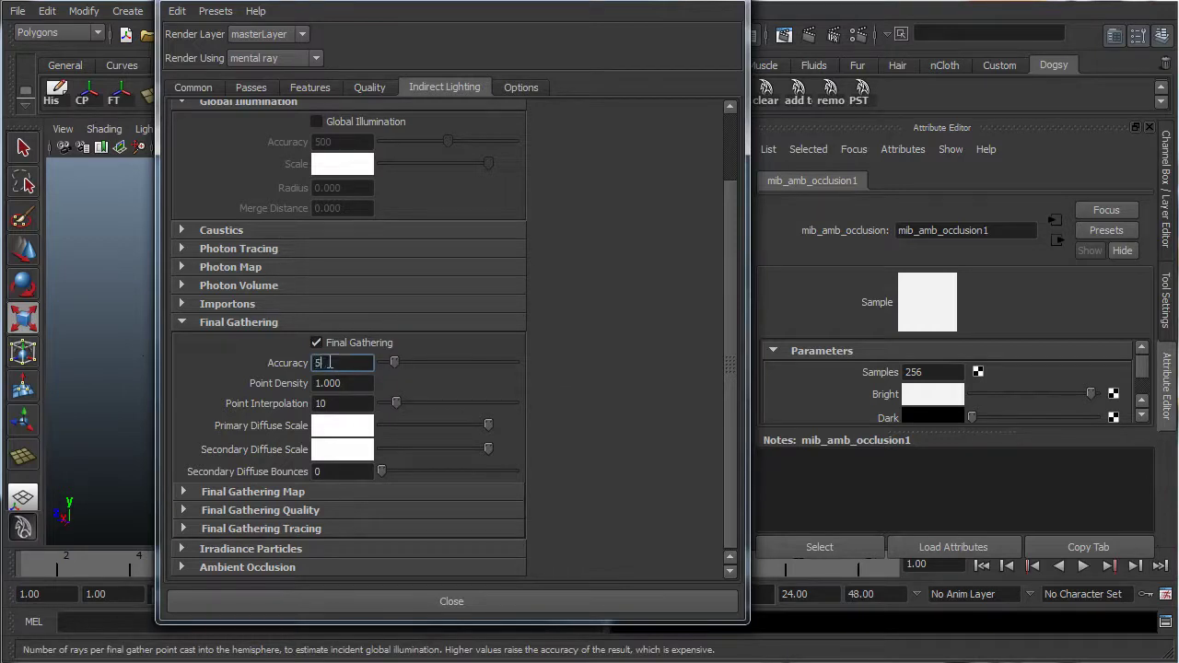
text(00)
key(Tab)
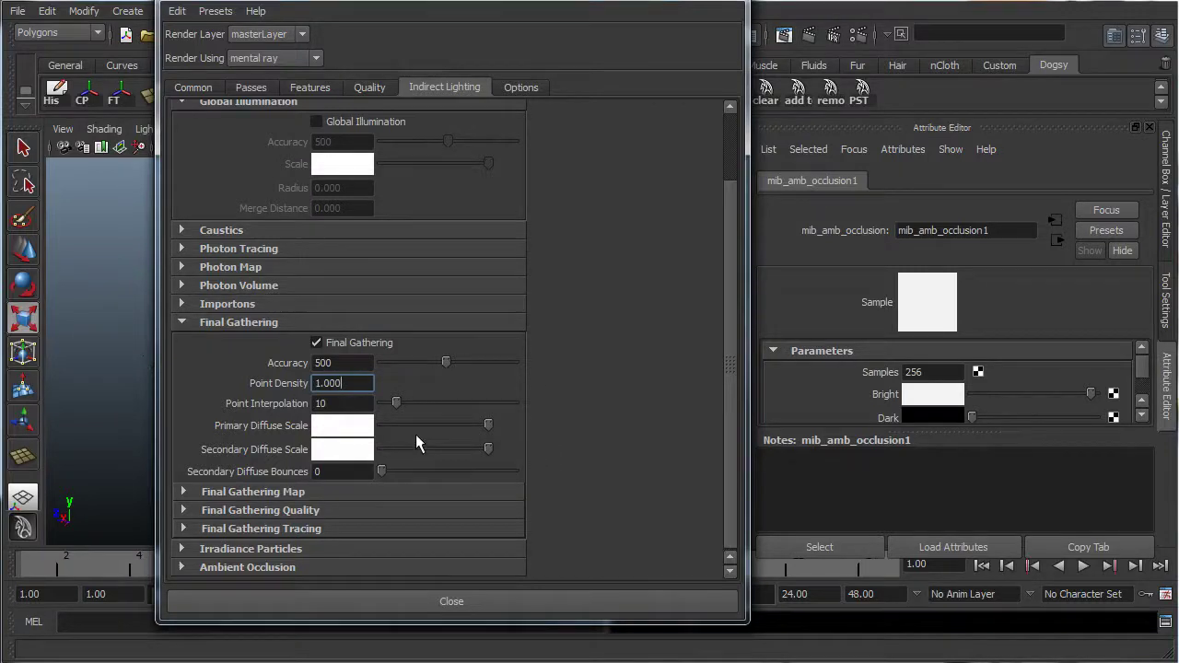
click(307, 86)
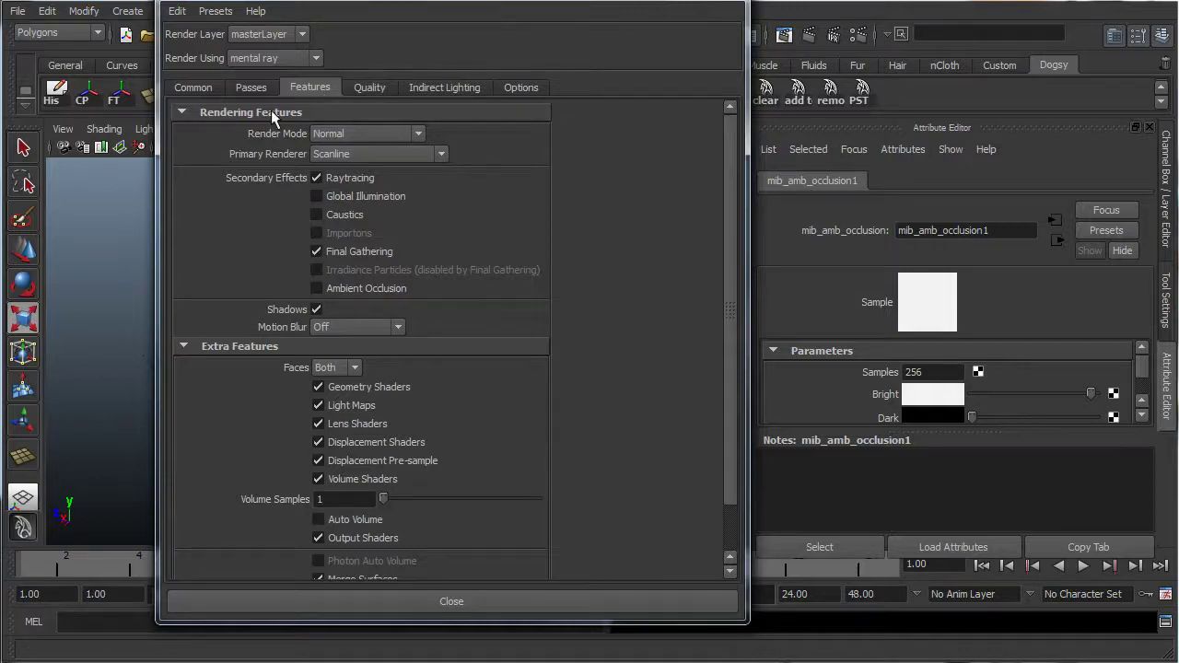
scroll(585, 322, down, 2)
scroll(576, 329, up, 2)
click(371, 89)
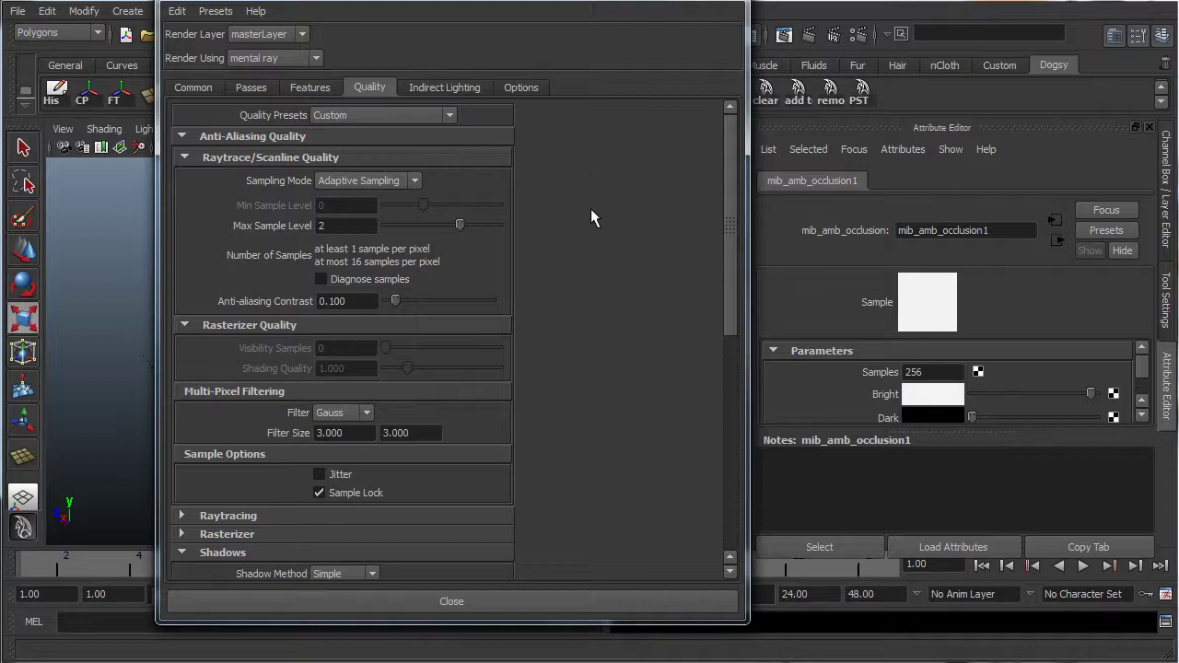
Step: Change the multi-pixel filter from Gauss to Lanczos (4.000 x 4.000) and bring the Lanczos test render into view
click(363, 414)
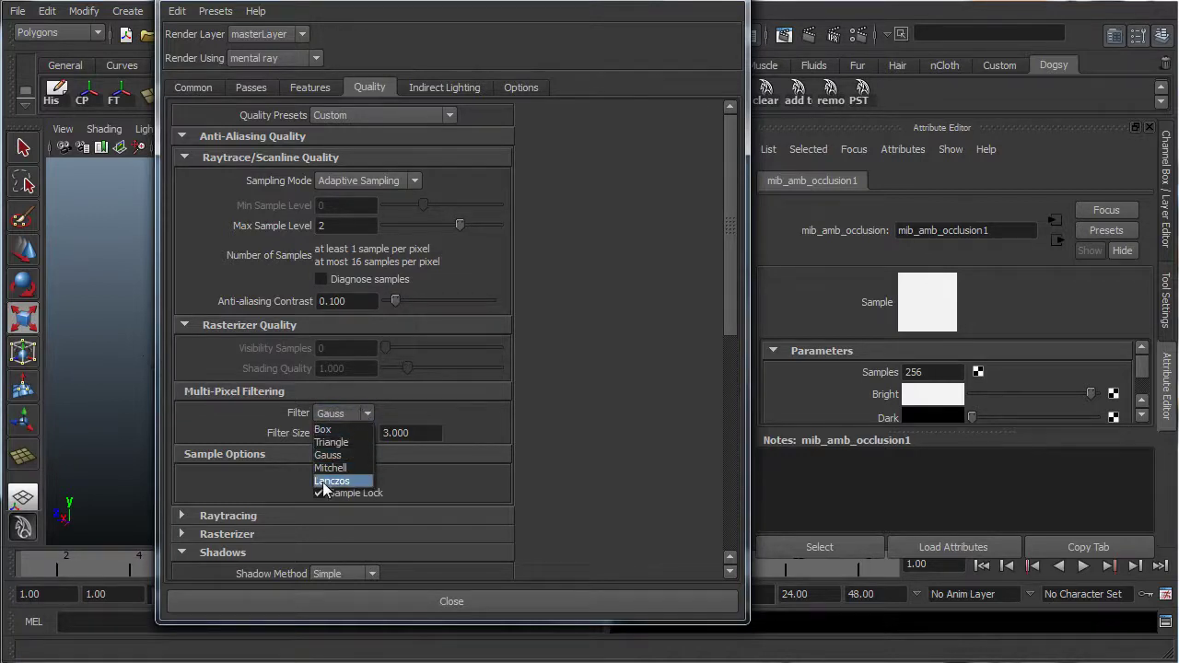
click(351, 411)
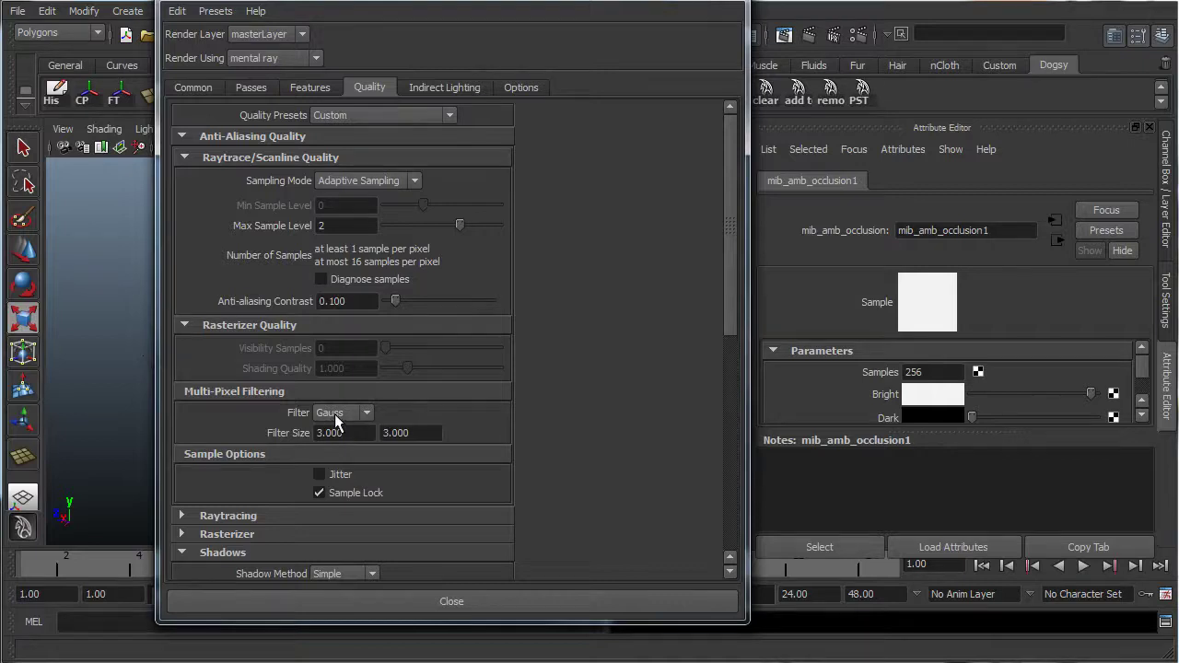
click(343, 412)
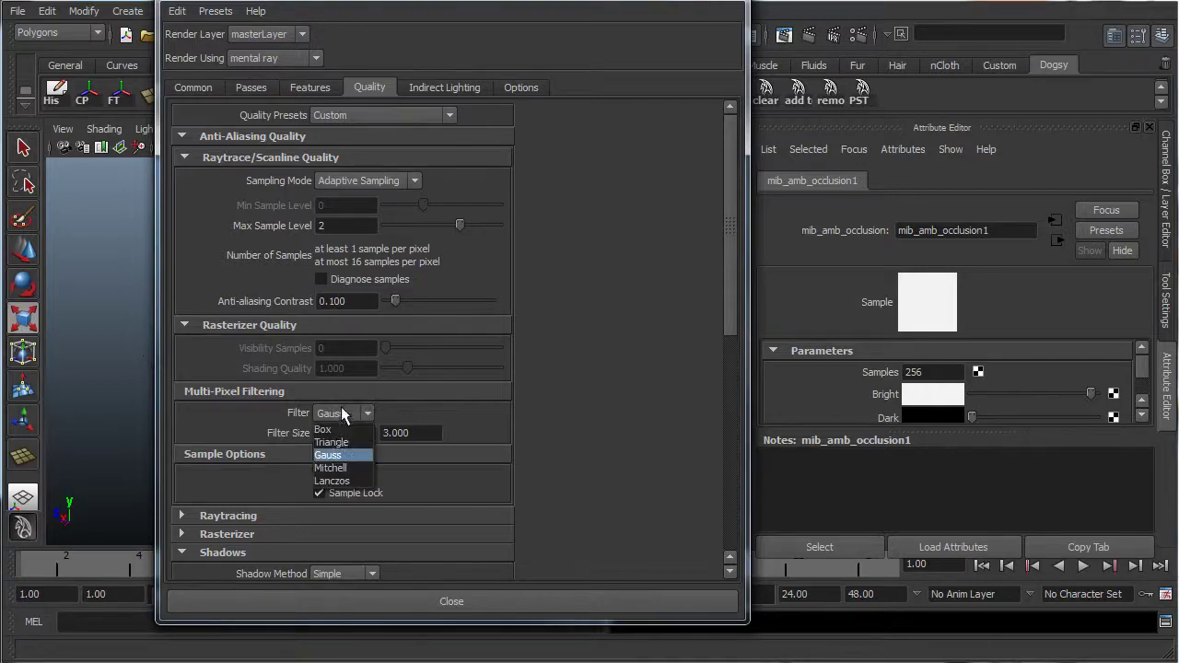
click(339, 481)
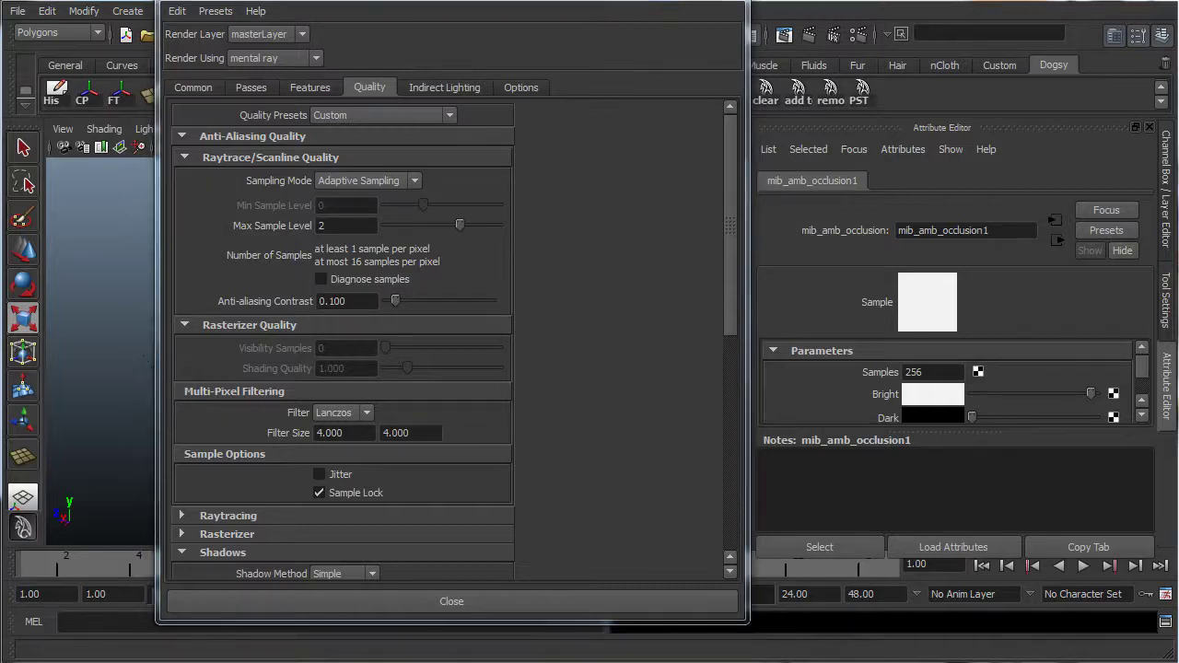
drag(1178, 30, 579, 63)
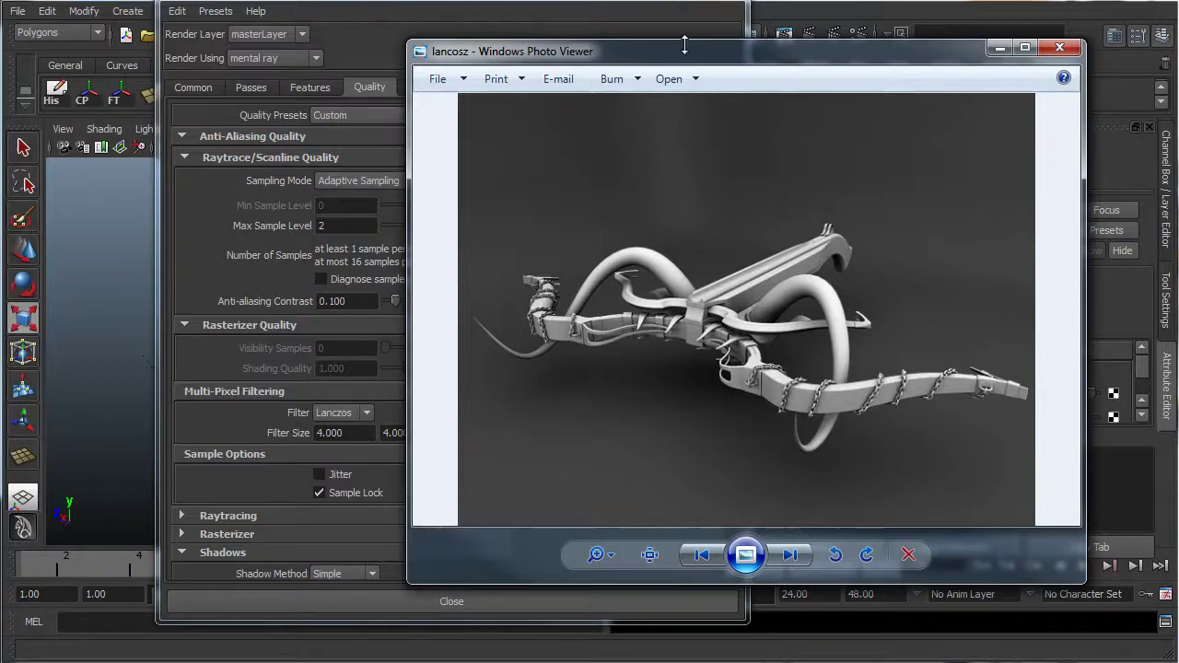
Step: Move the Lanczos render aside and set the anti-aliasing filter back to Gauss
drag(681, 61, 697, 59)
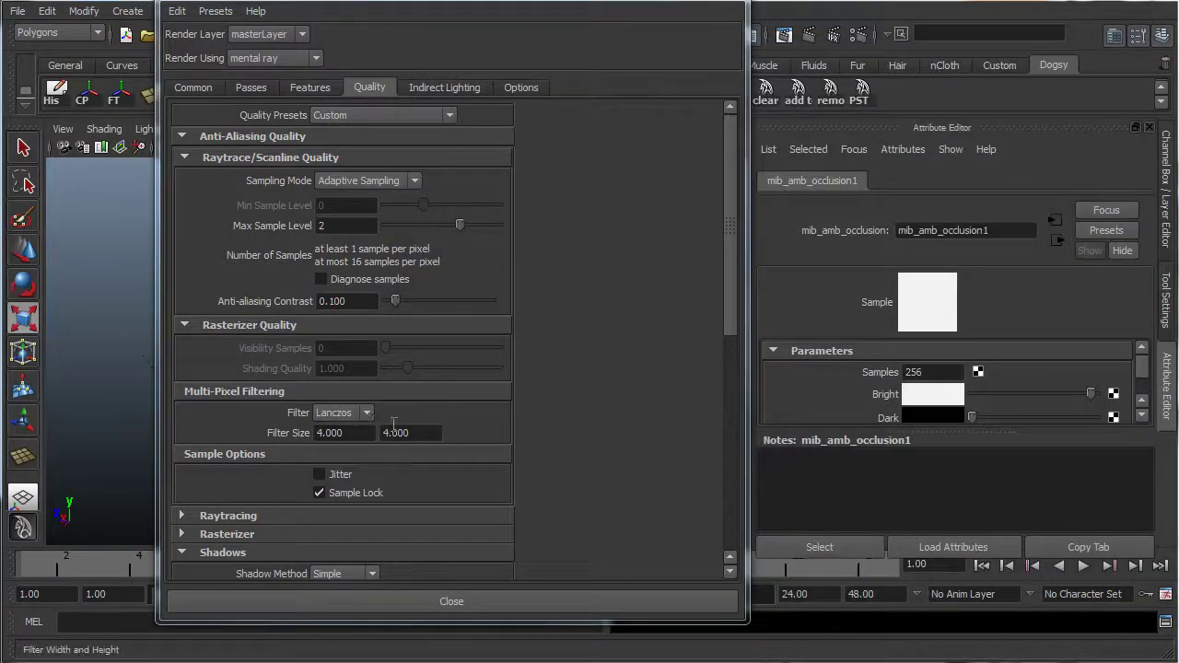
click(355, 413)
click(333, 455)
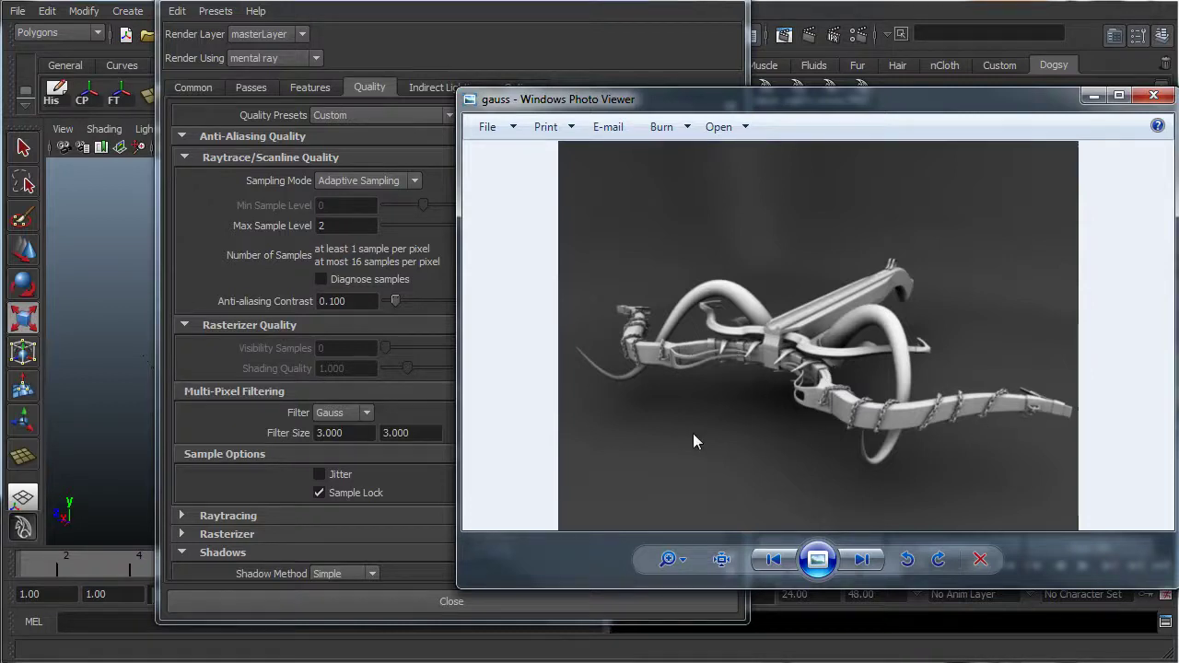
Step: Compare the Gauss and Lanczos renders, then minimize both Photo Viewer windows
click(1093, 96)
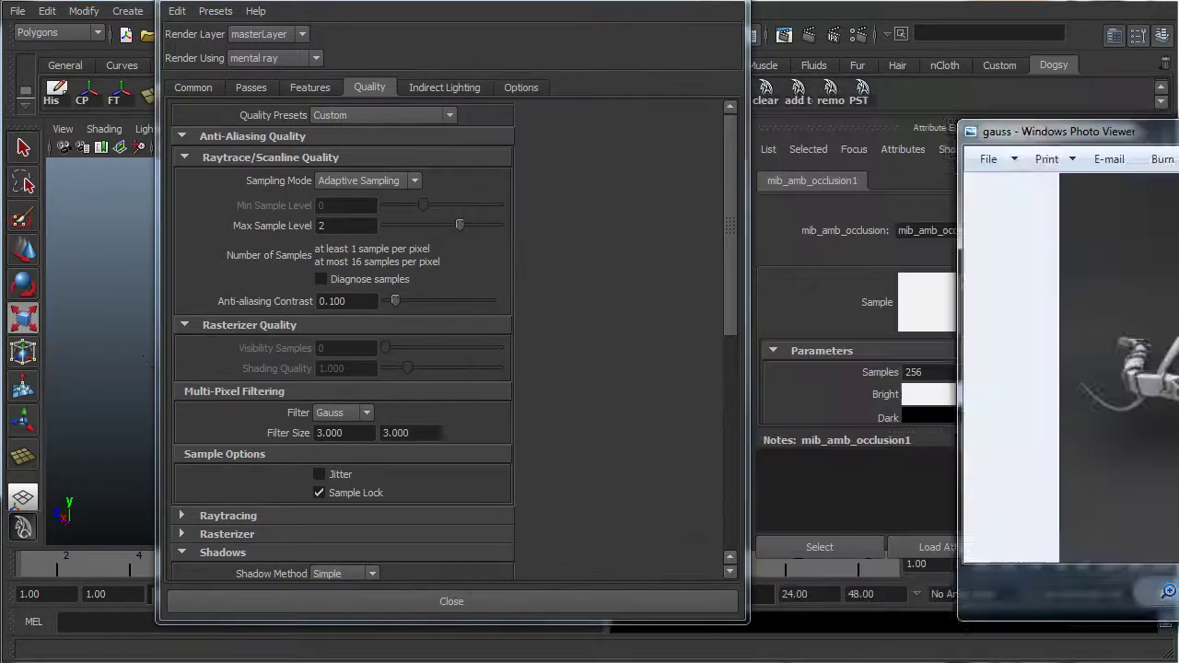
key(alt+Tab)
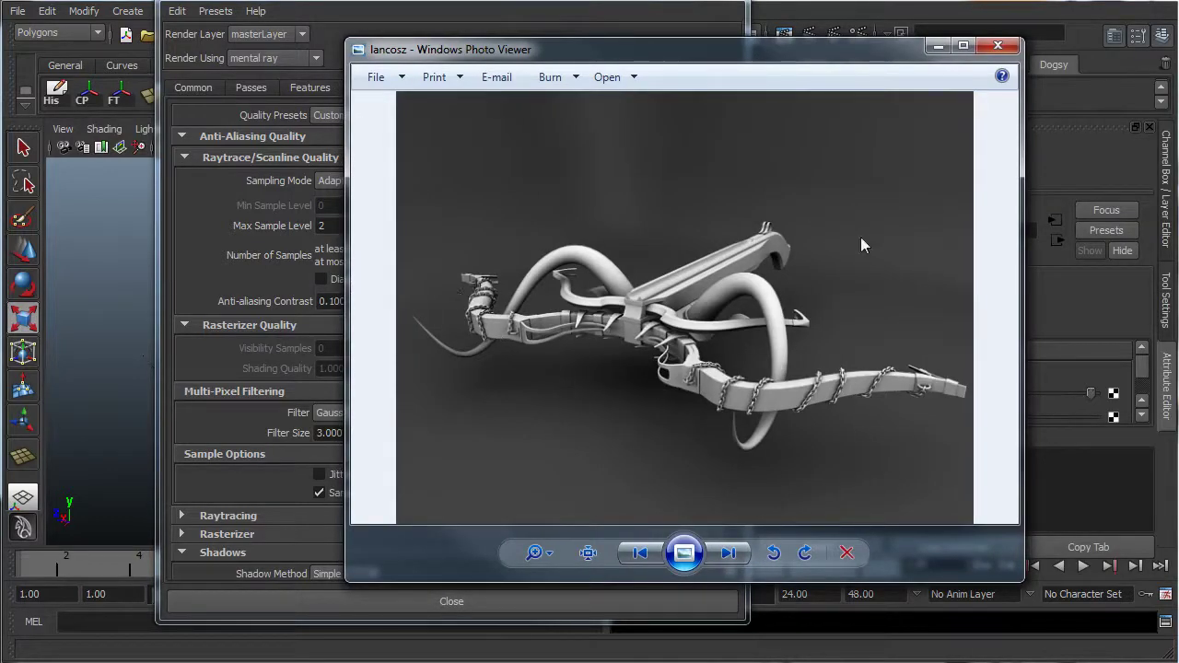
drag(799, 60, 898, 48)
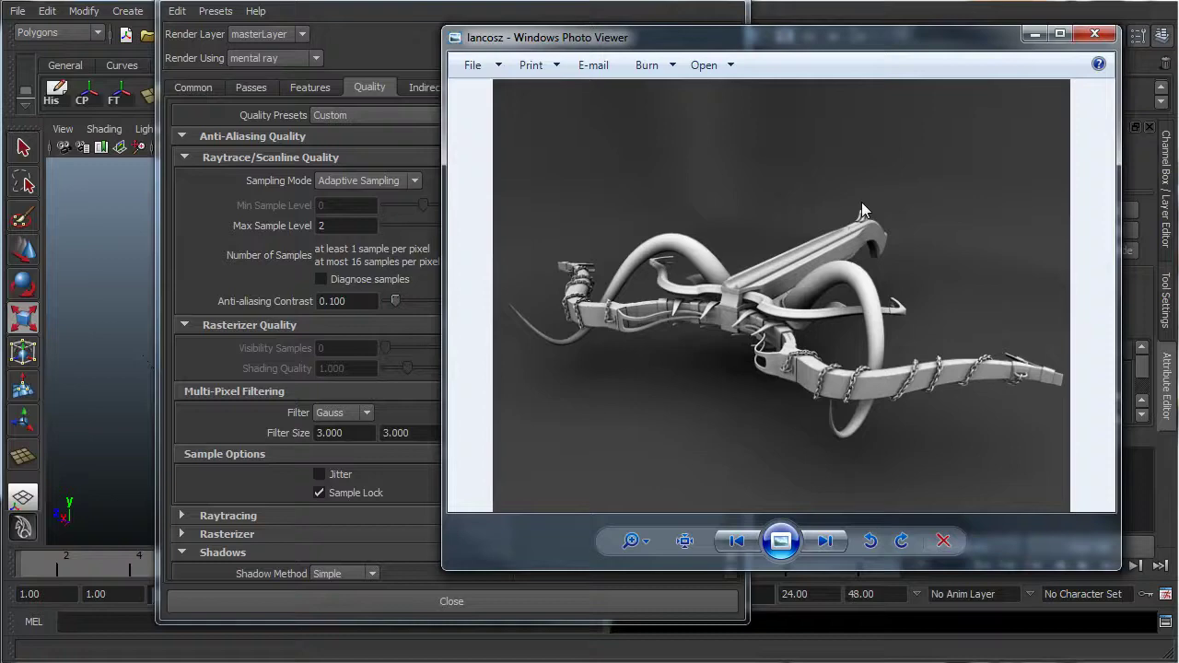
click(1034, 34)
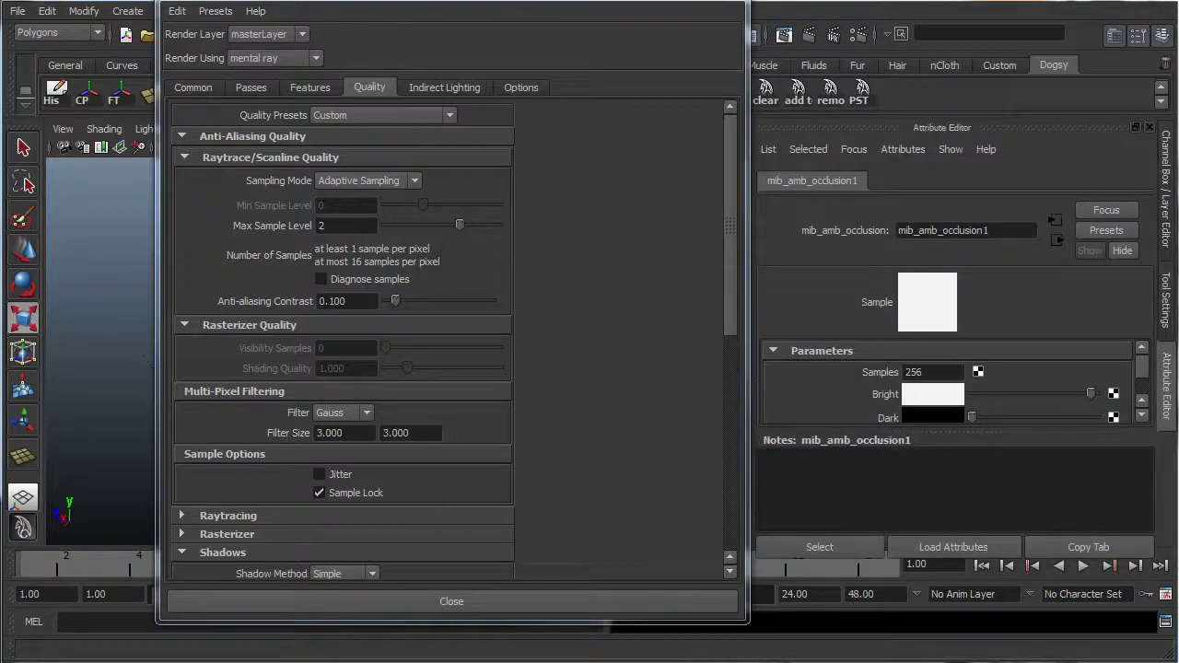
mouse_move(735, 274)
mouse_down()
mouse_move(731, 331)
mouse_move(728, 275)
mouse_up()
click(336, 351)
Step: Set the filter to Lanczos, close the side panels and frame the crossbow
click(334, 422)
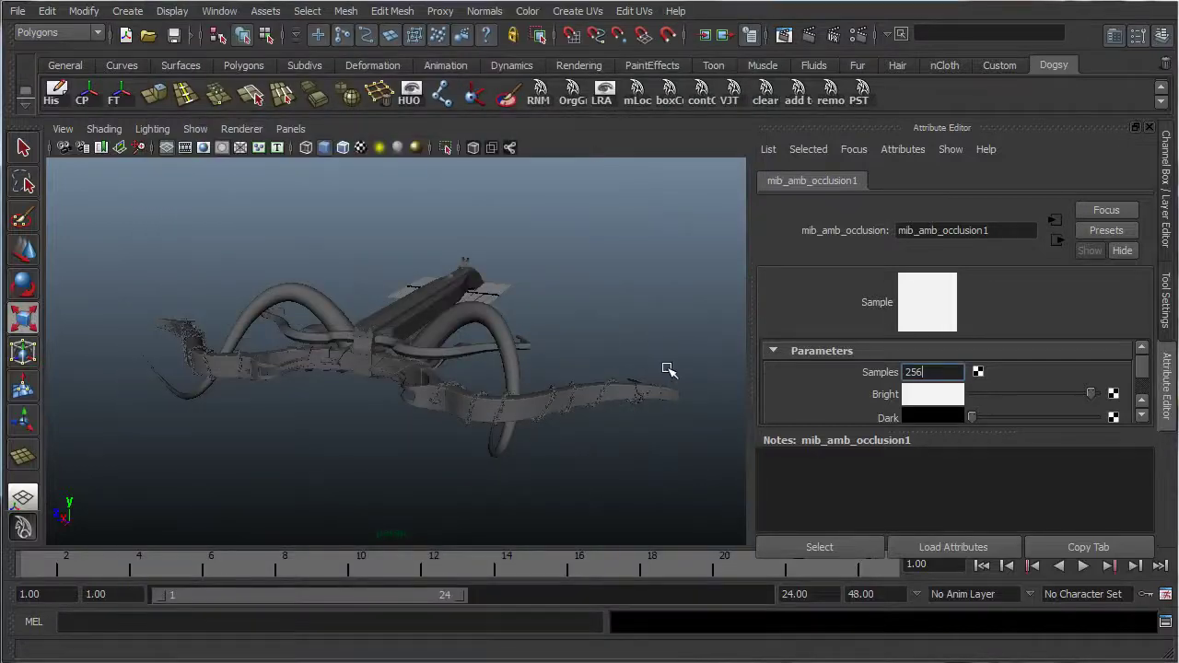
click(1149, 129)
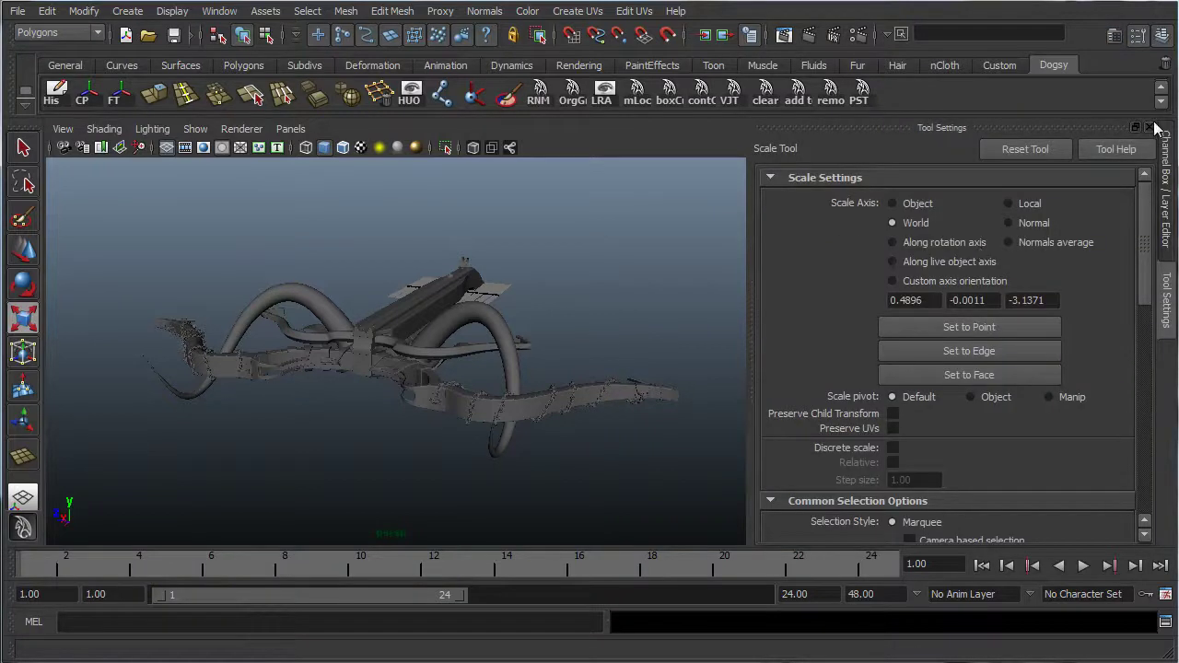
click(1148, 128)
key(f)
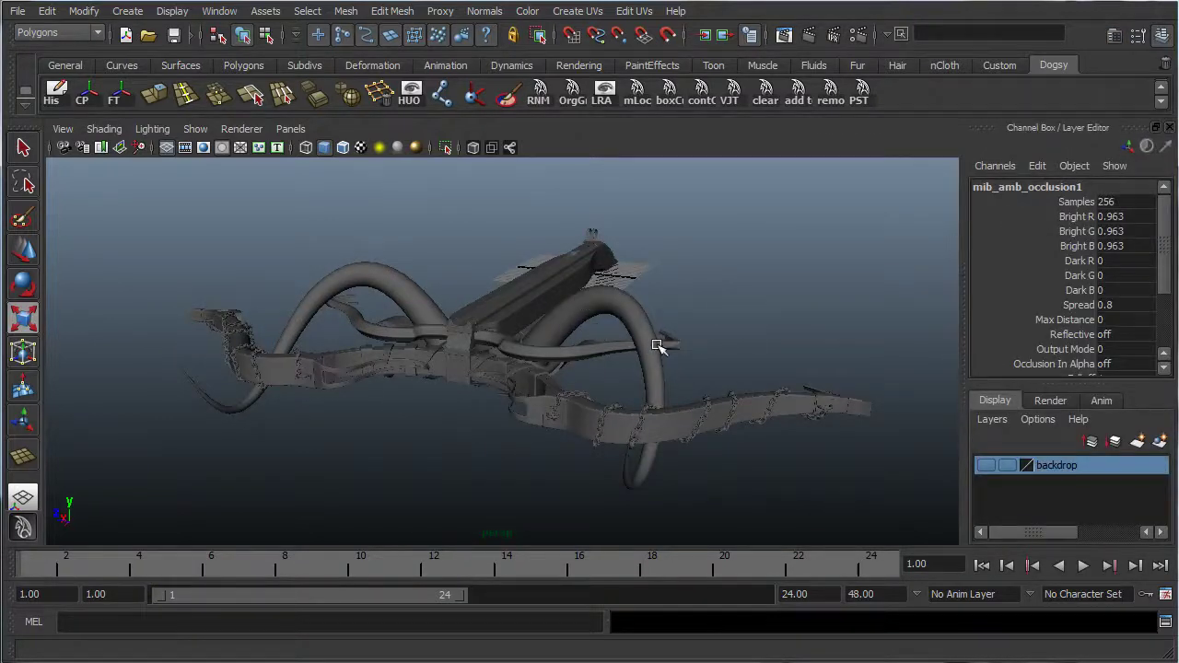
key(r)
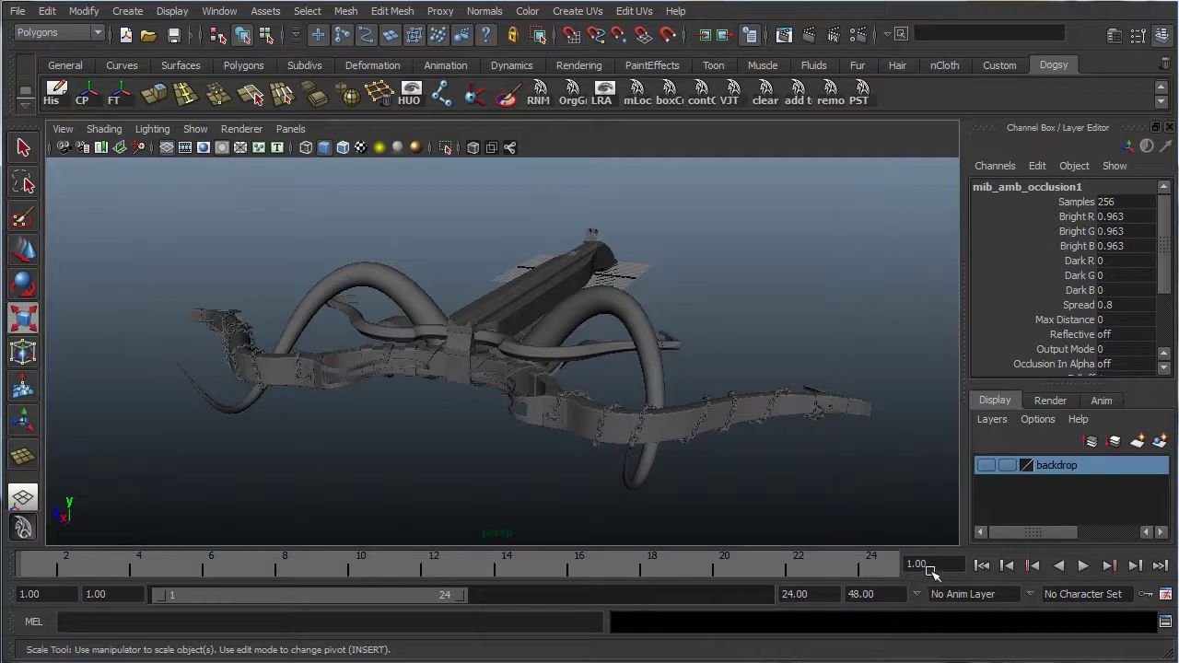
Step: Assign the existing surfaceShader8 material to the entire crossbow hierarchy
key(4)
key(ctrl+a)
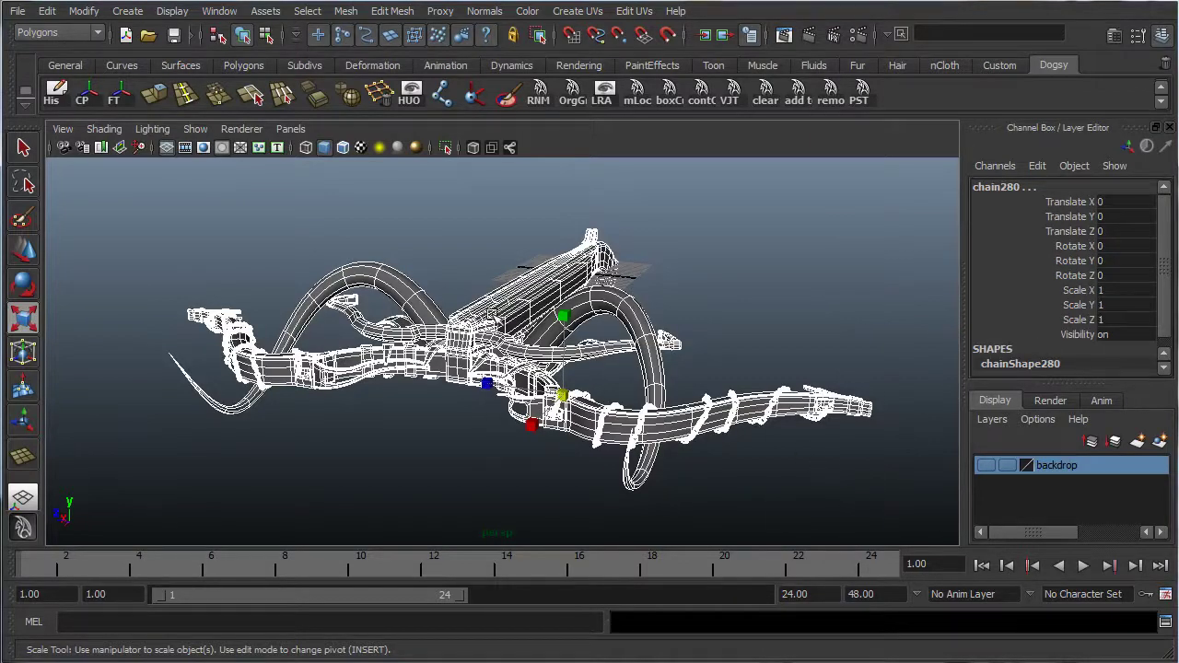
right_click(492, 313)
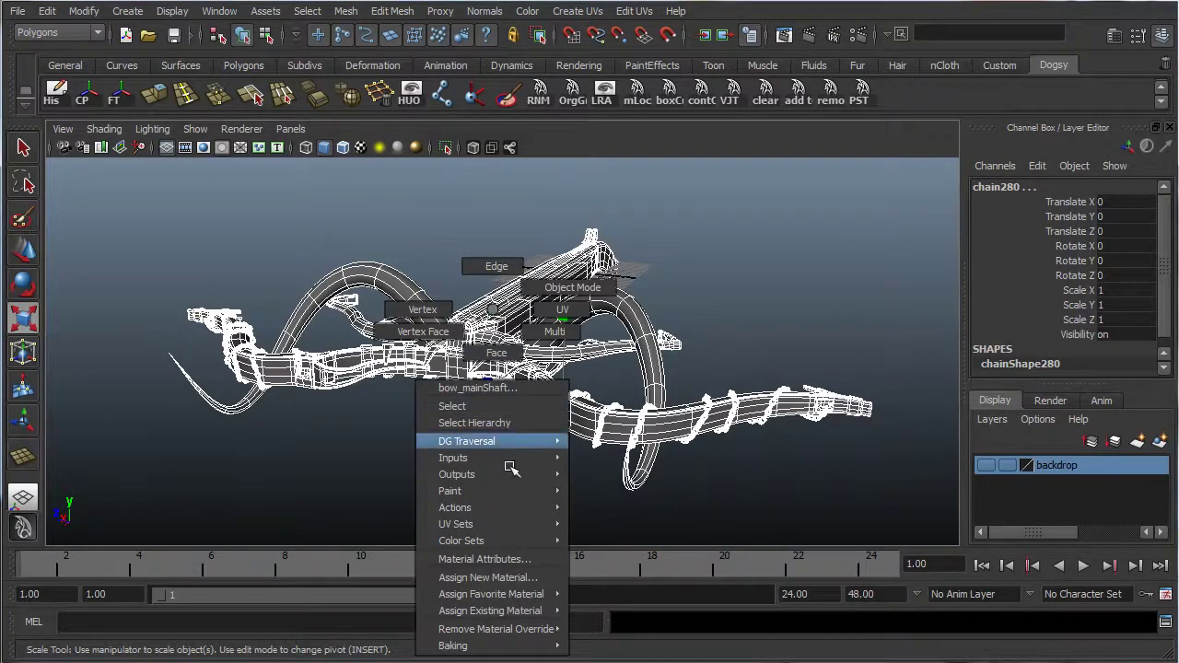
mouse_move(534, 595)
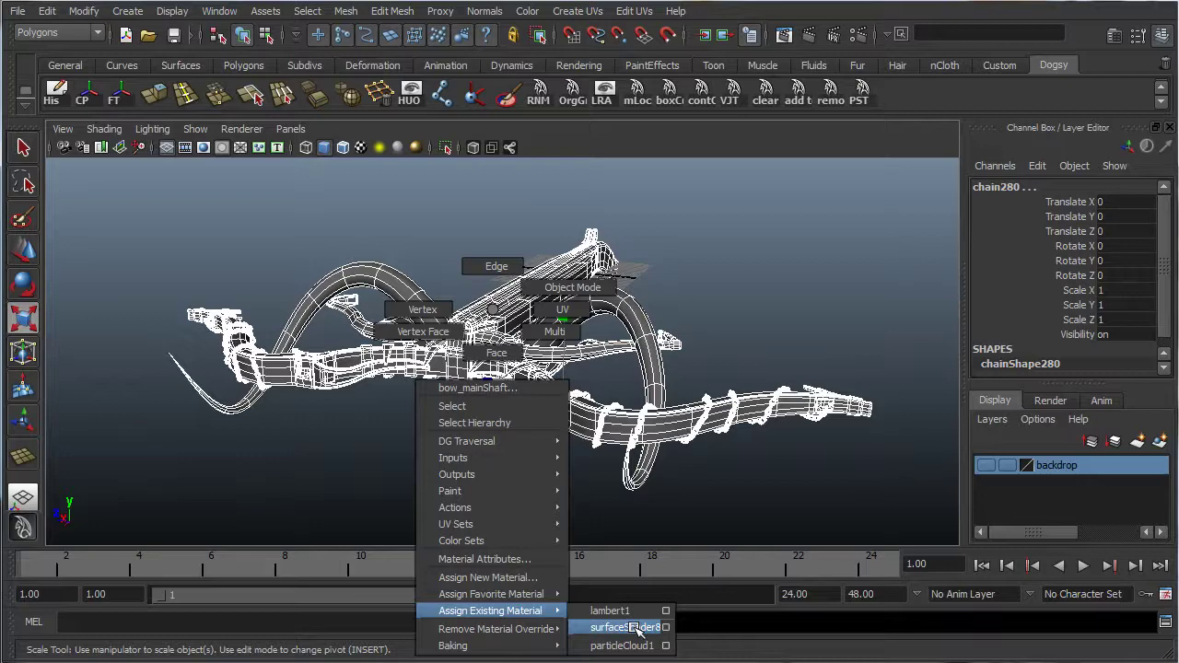
click(636, 627)
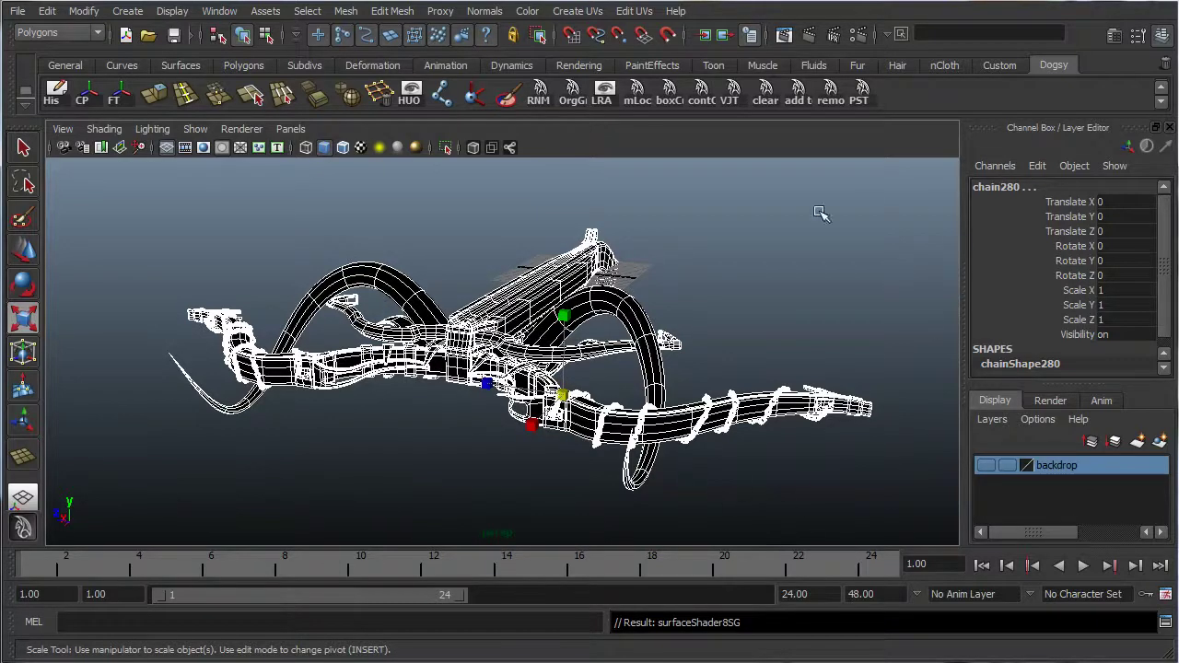
click(721, 283)
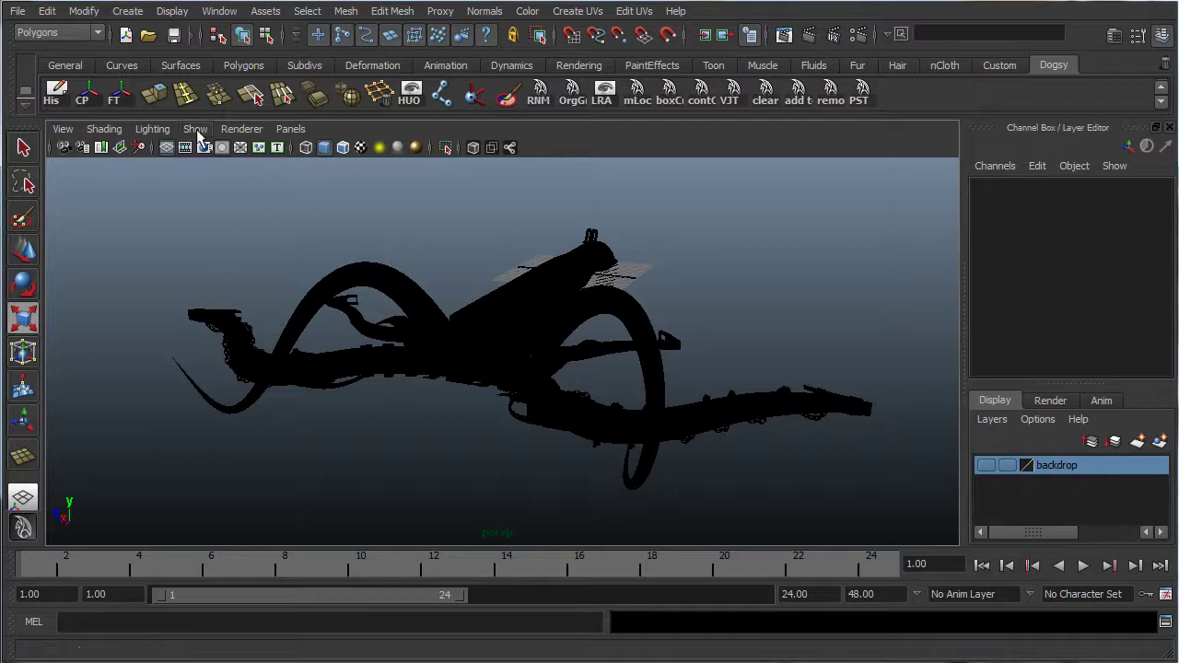
click(203, 147)
click(202, 147)
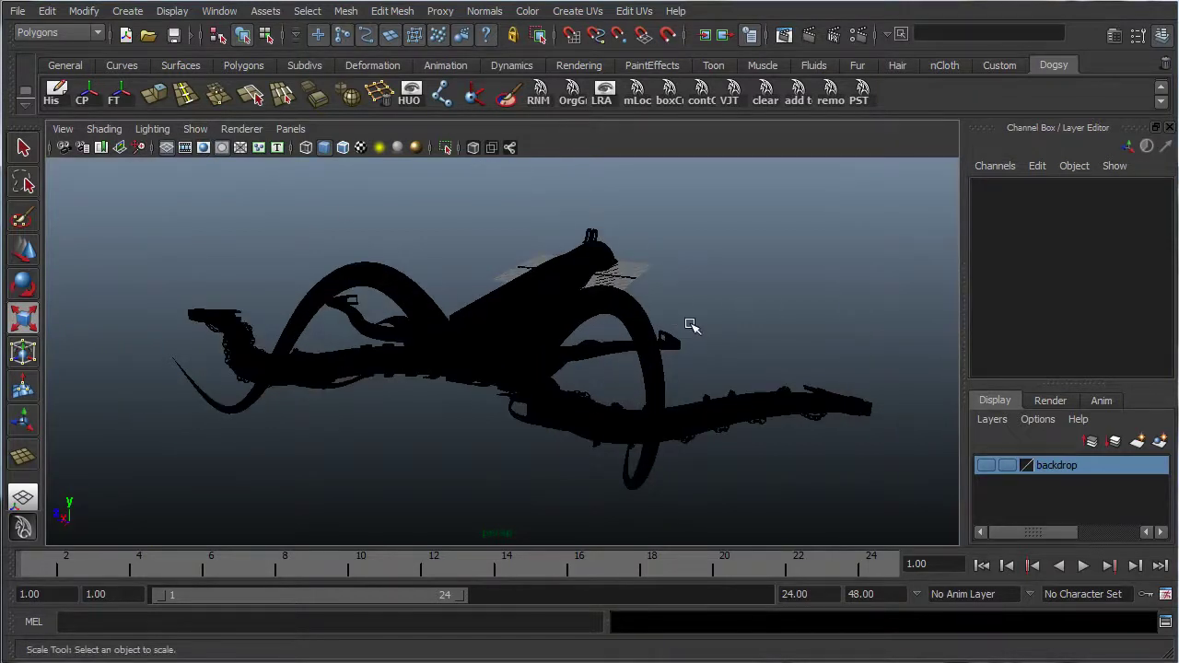
click(783, 34)
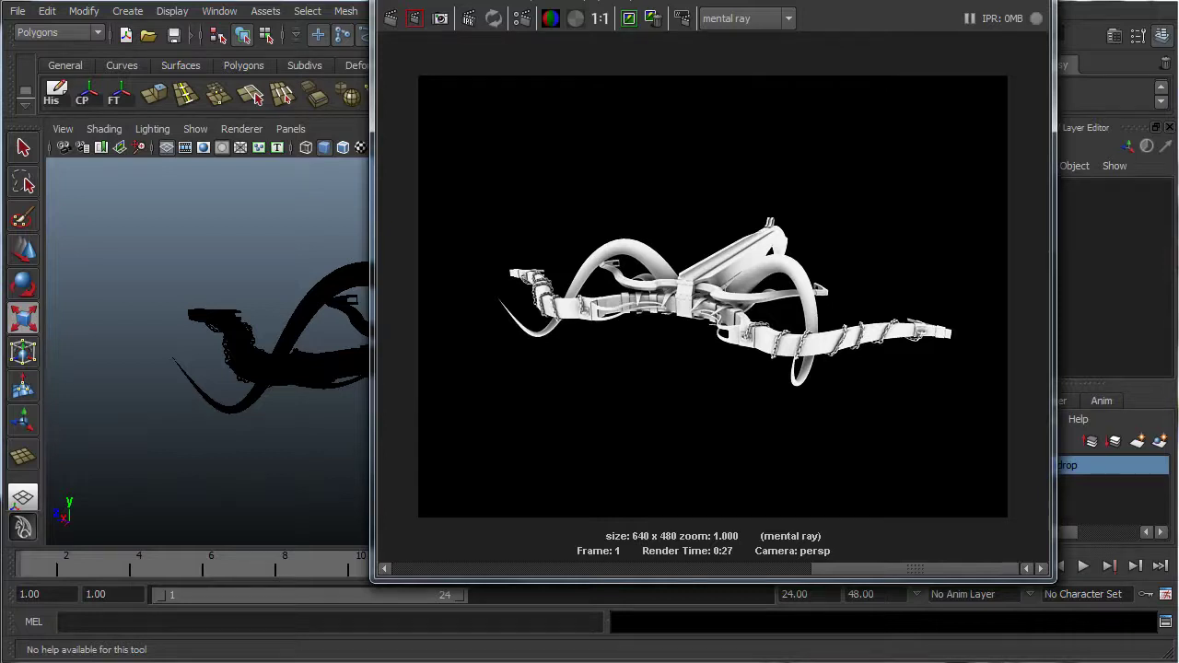
key(alt+F4)
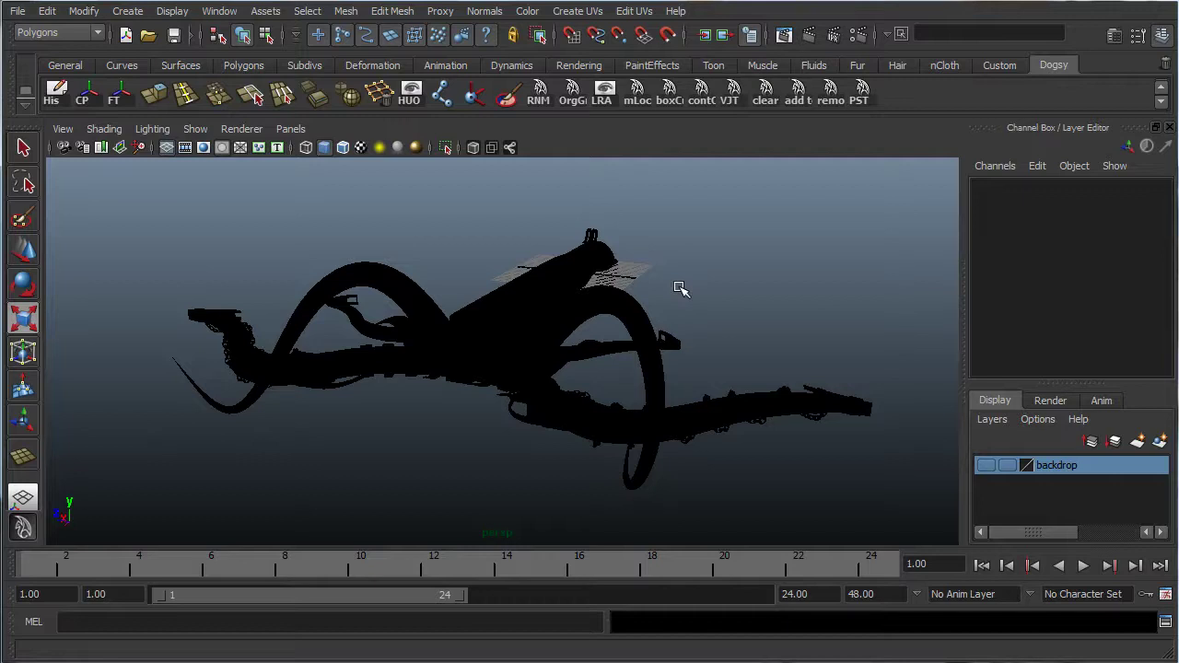
Step: Select the persp camera and change its Environment background colour from black to light grey
click(727, 221)
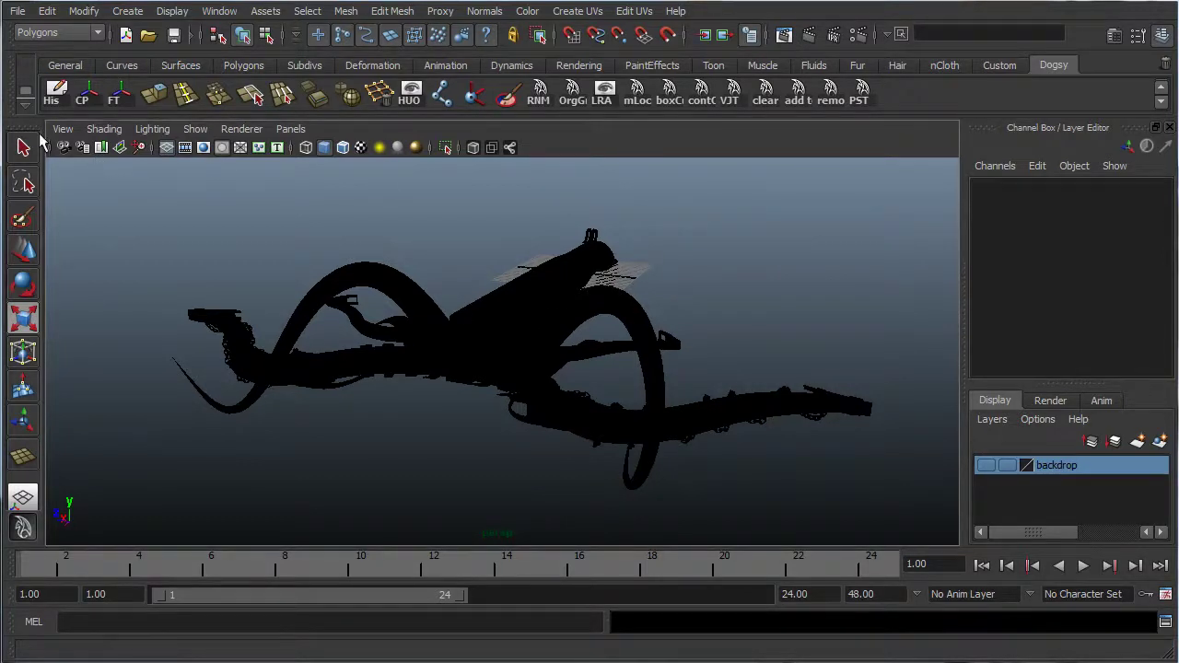
click(62, 129)
click(77, 161)
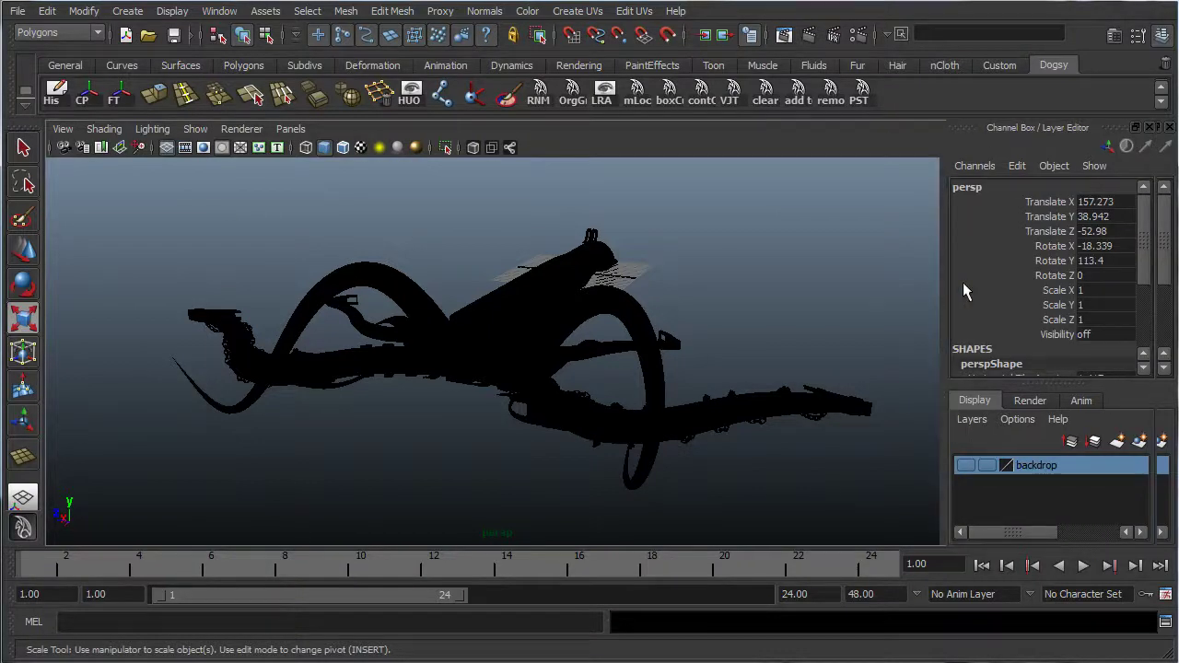
key(ctrl+a)
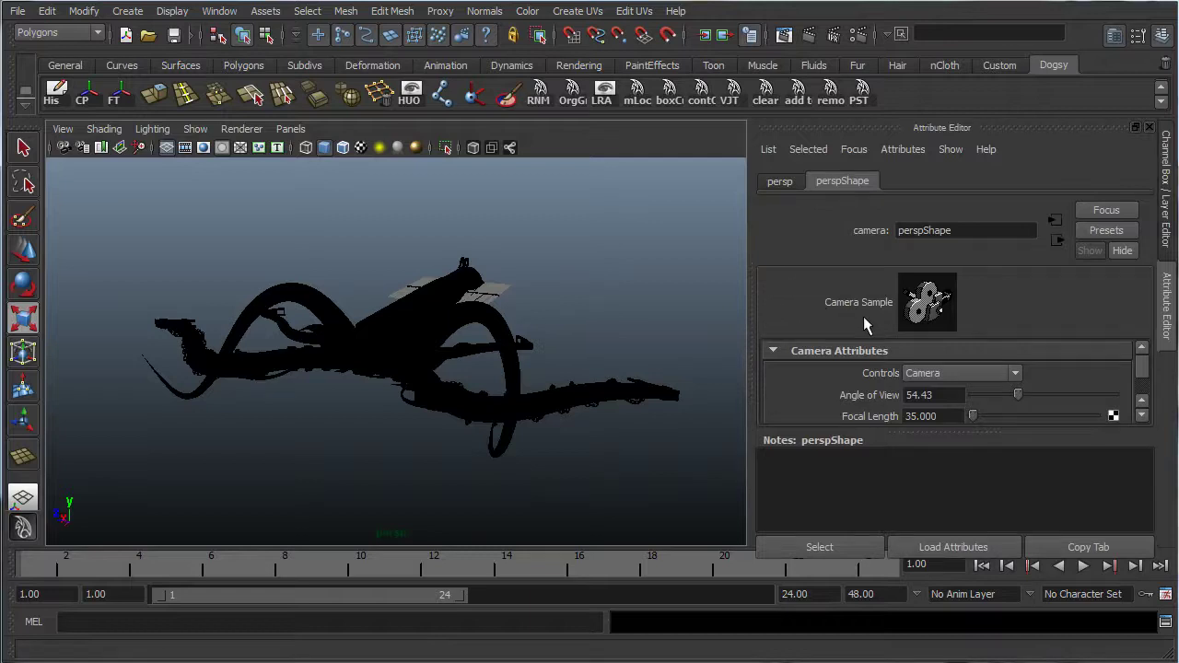
drag(1142, 369, 1146, 385)
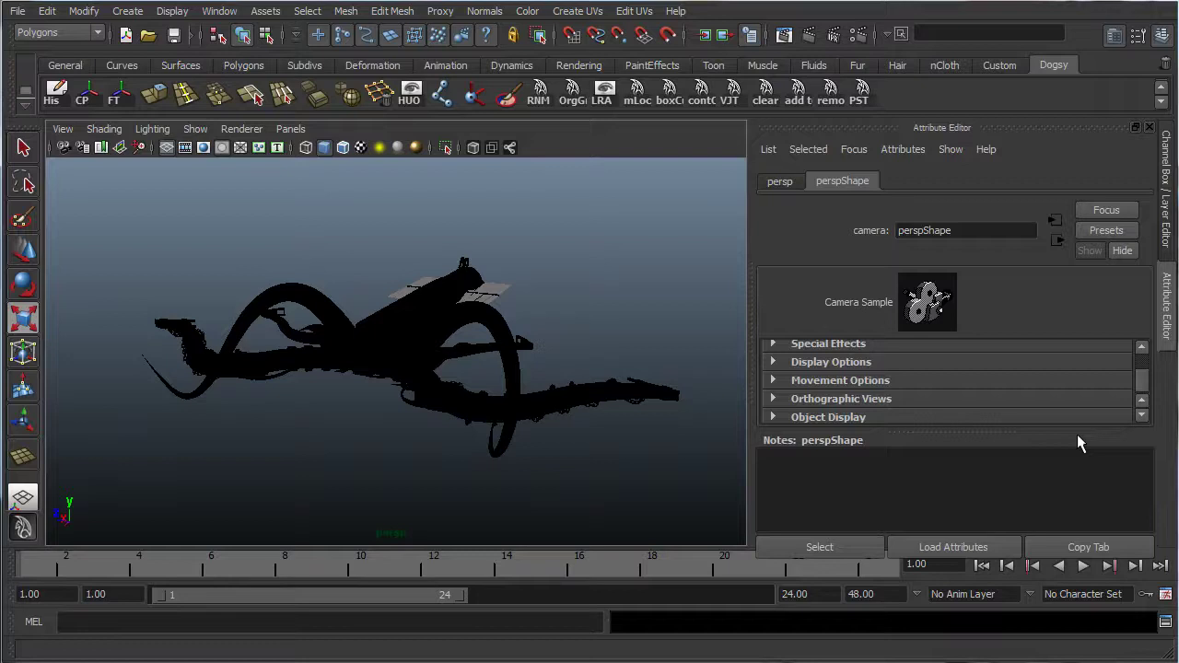
drag(1073, 444, 1069, 515)
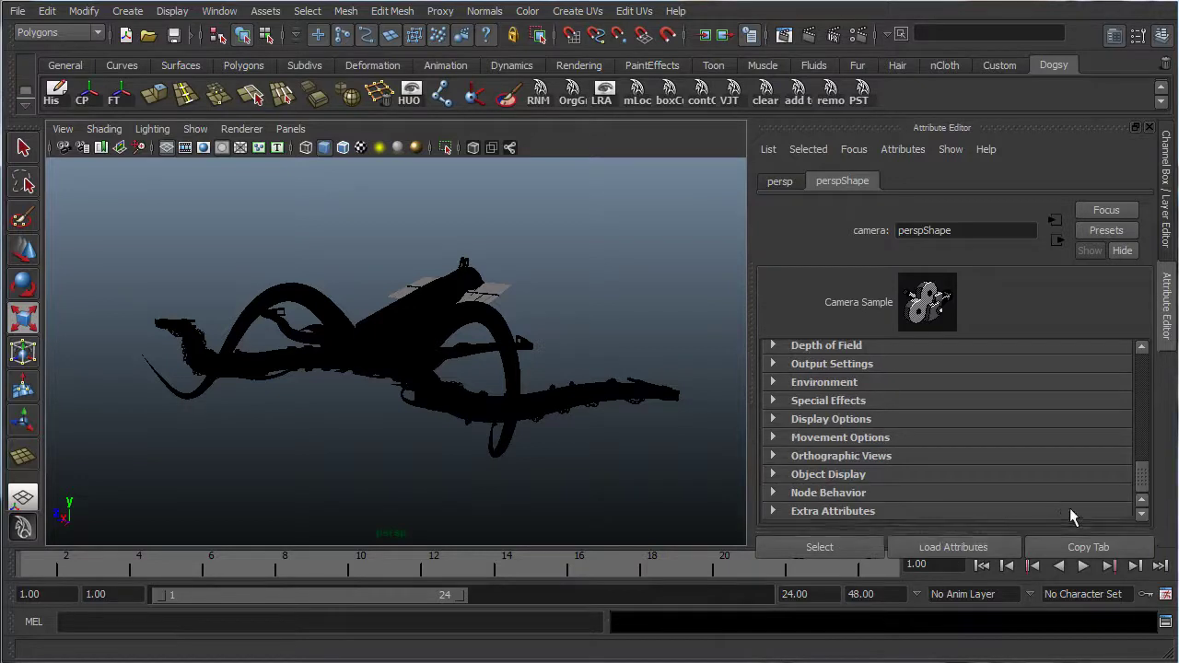
click(810, 385)
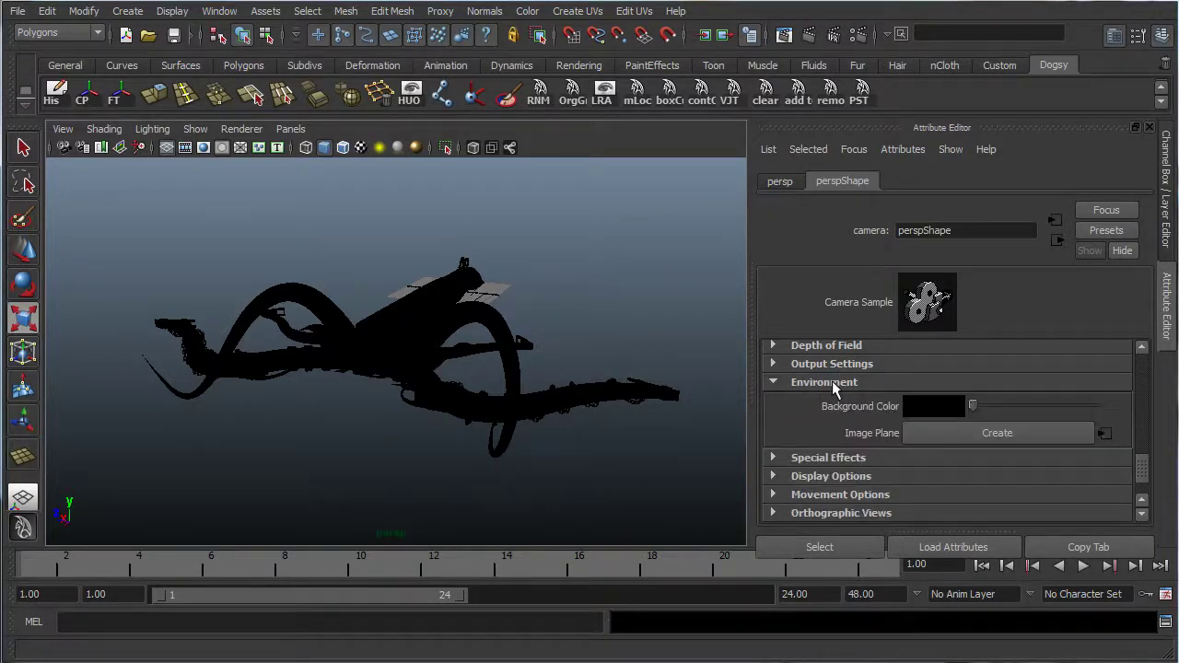
drag(971, 404, 1072, 406)
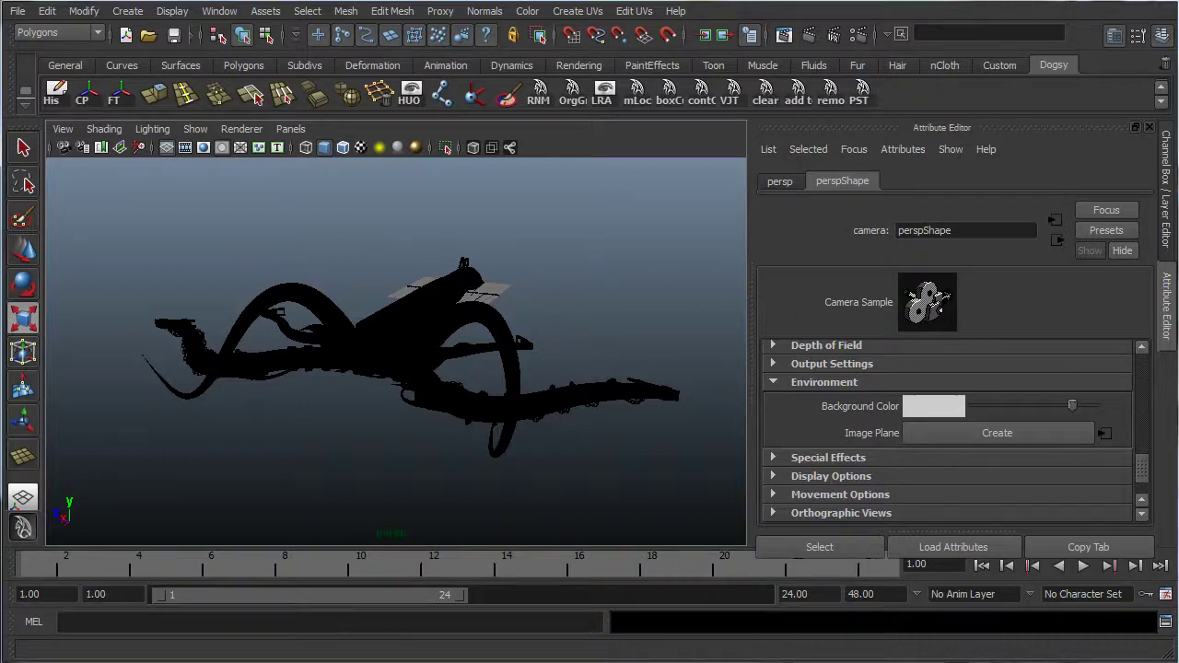
key(ctrl+a)
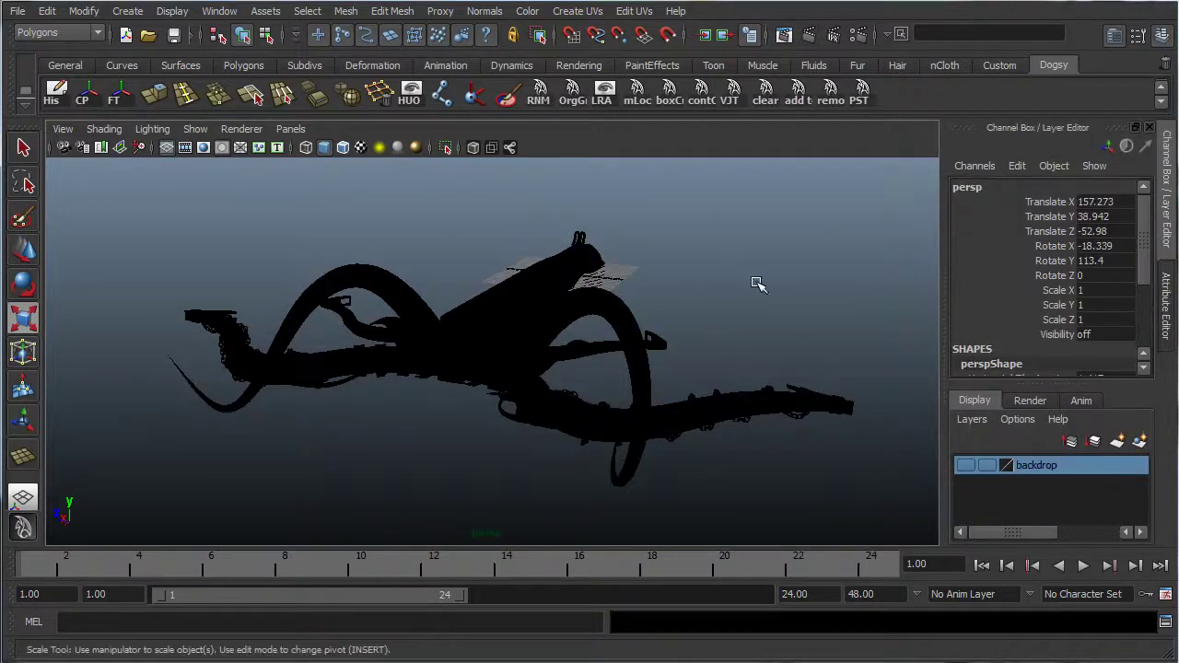
alt+drag(492, 334, 645, 288)
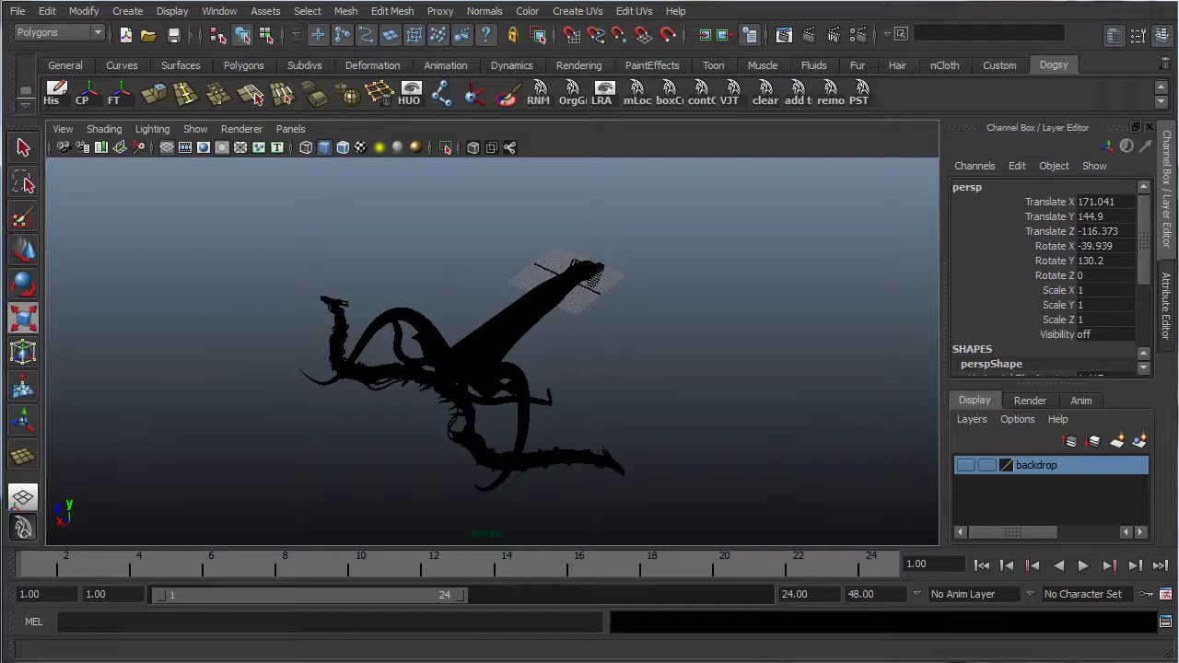
Step: Create a polygon plane and move it beneath the crossbow
click(127, 11)
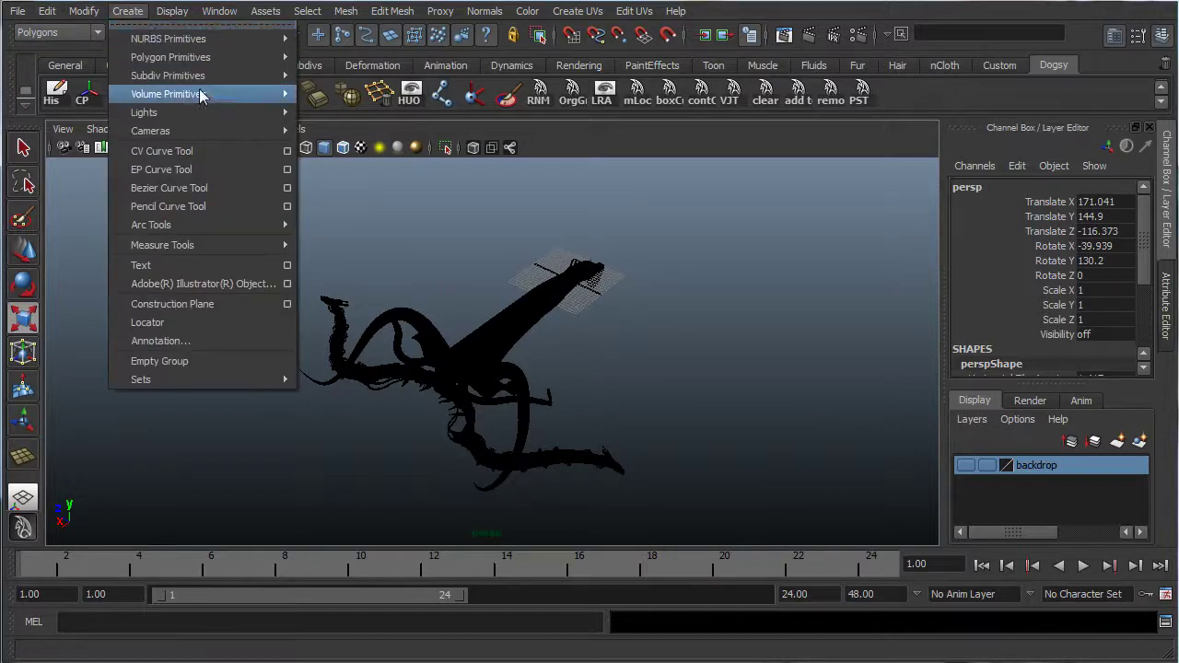
mouse_move(202, 77)
mouse_move(202, 57)
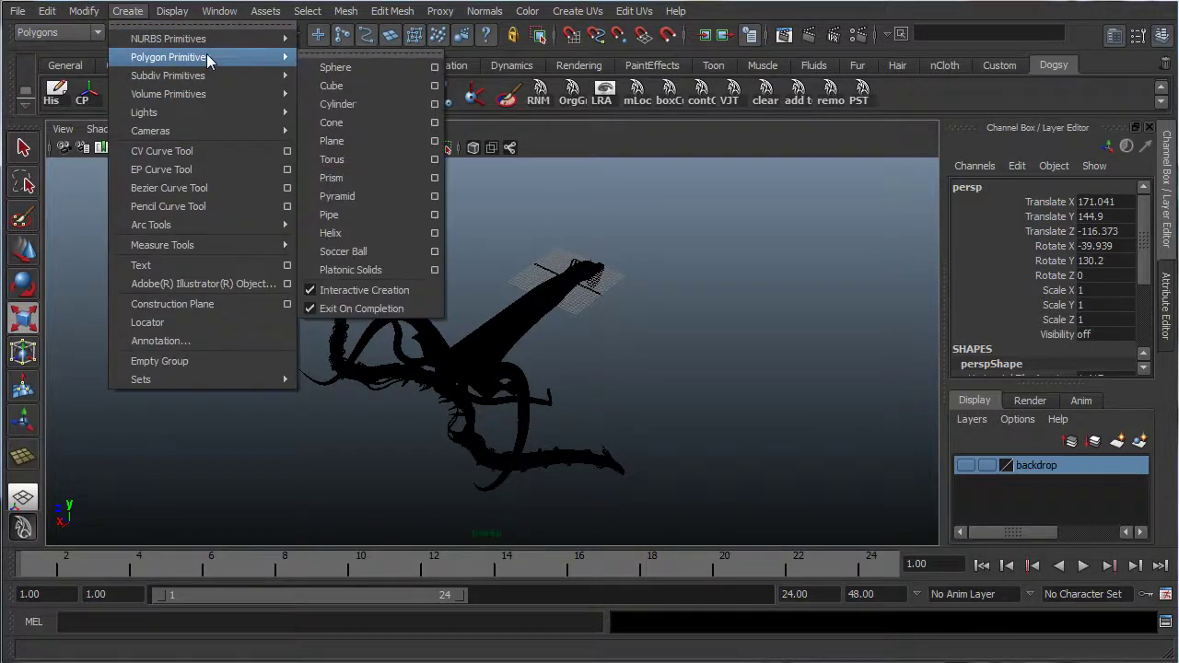
click(373, 138)
scroll(519, 244, down, 3)
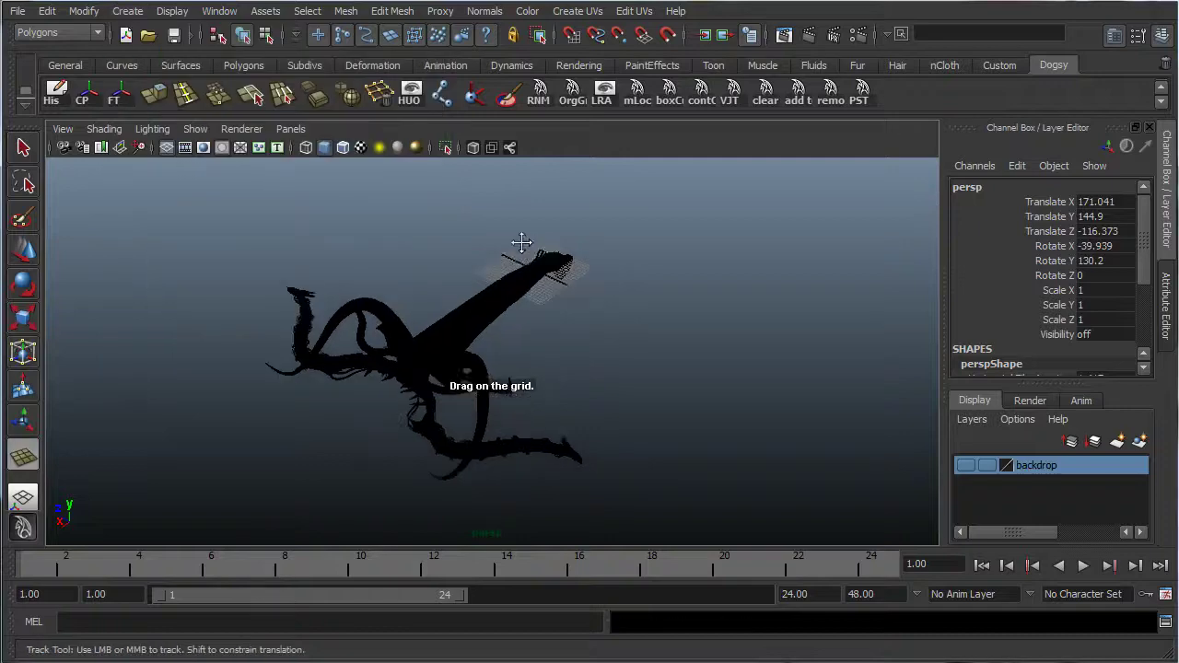
drag(276, 197, 892, 192)
key(w)
drag(550, 221, 724, 303)
Step: Scale the plane to 1.302 and give polyPlane1 6 subdivisions in width and height
key(r)
click(990, 291)
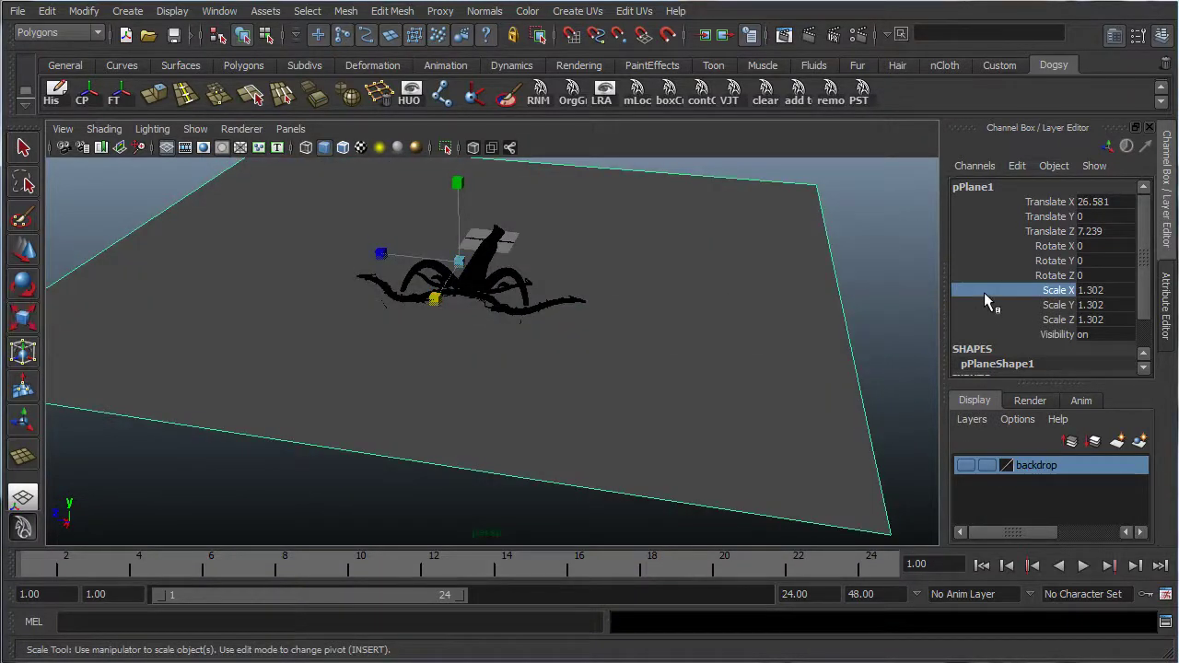
scroll(988, 359, down, 2)
click(988, 353)
drag(1108, 325, 1108, 339)
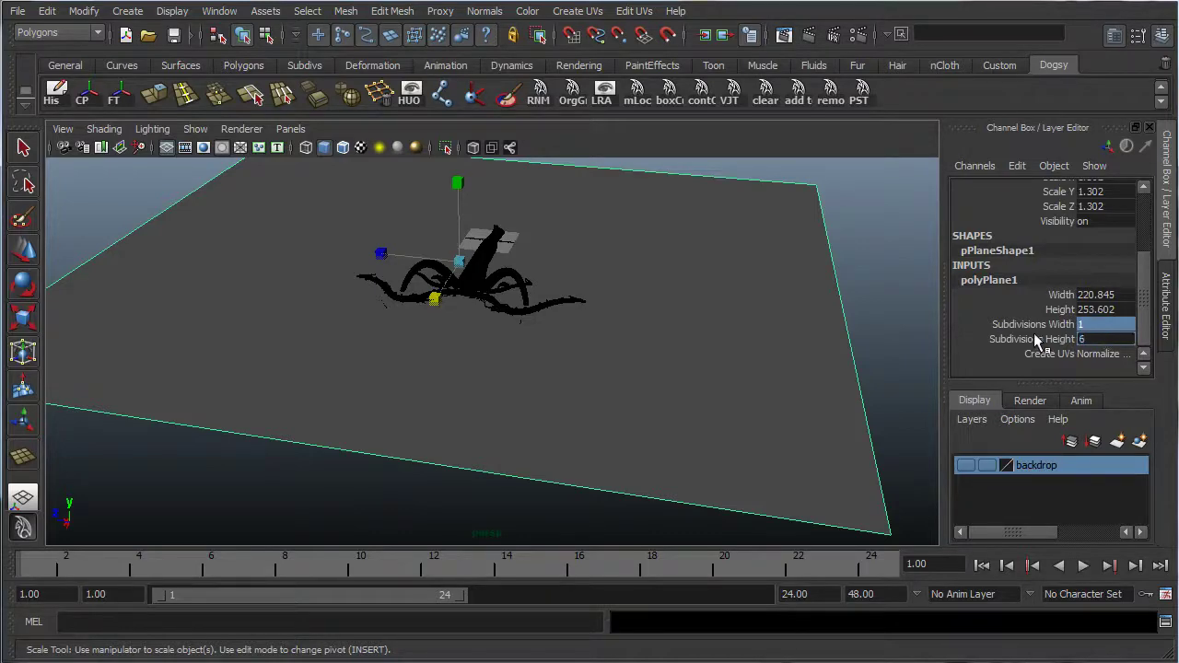
key(Return)
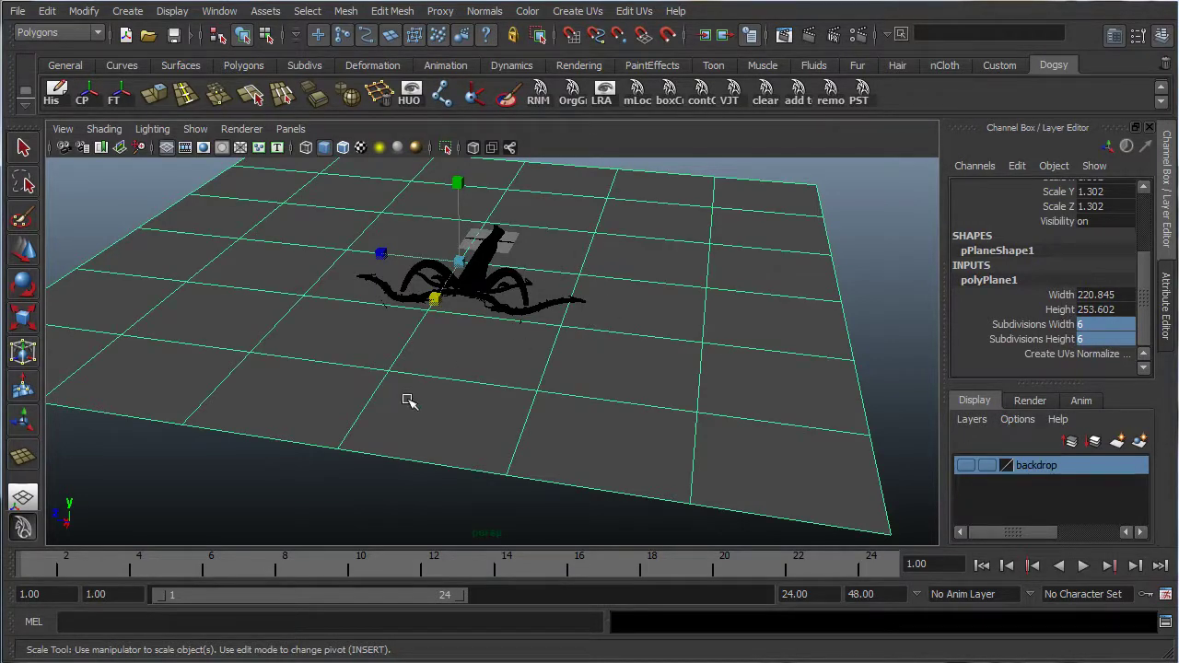
Step: In vertex mode, select the plane's left-edge and back-edge vertices, including the back-right corner
scroll(451, 392, down, 5)
key(q)
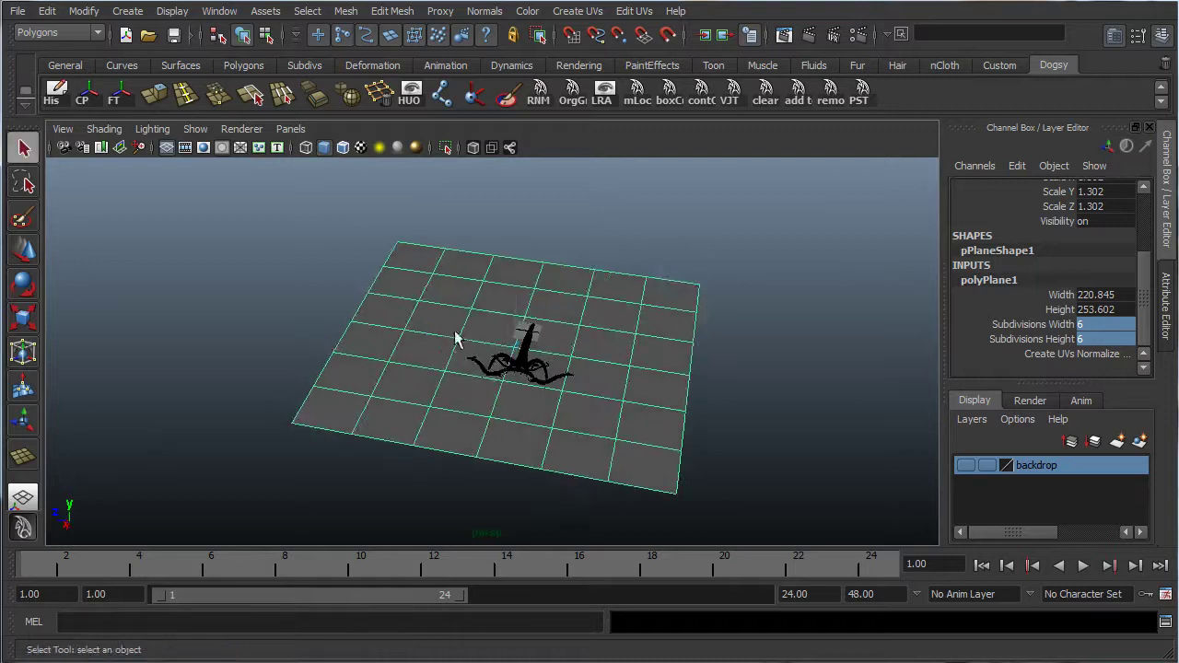
right_drag(454, 339, 387, 304)
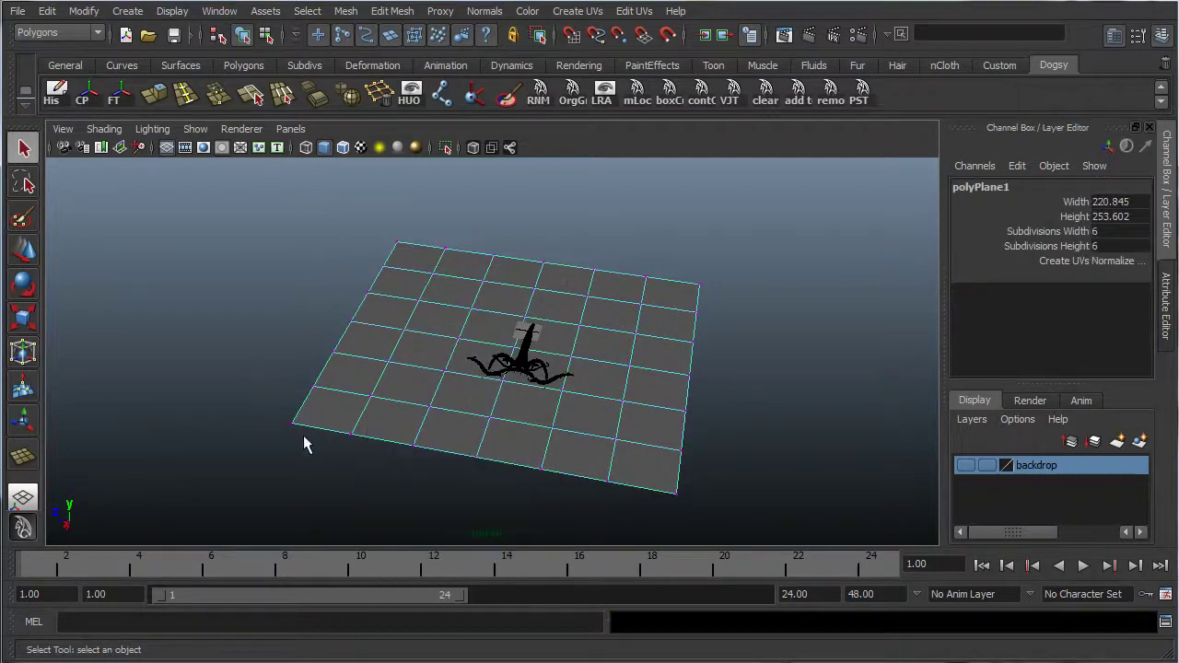
click(293, 423)
shift+click(314, 386)
shift+click(334, 352)
shift+click(351, 321)
shift+click(366, 293)
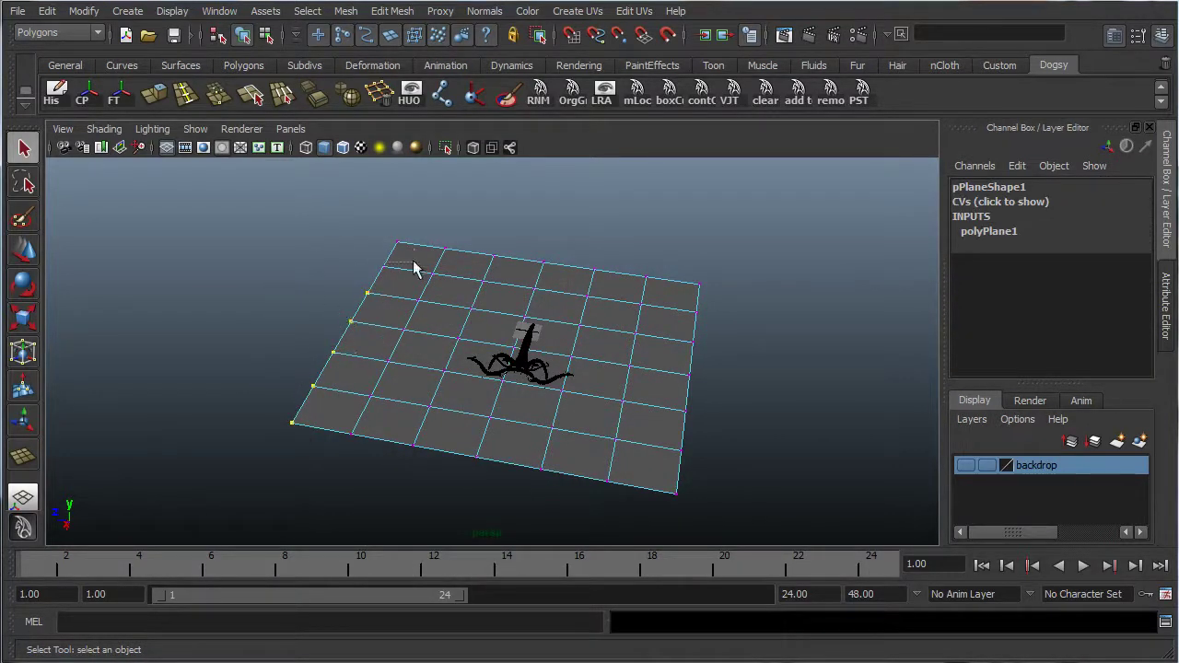
shift+click(383, 266)
shift+click(444, 249)
shift+click(494, 255)
shift+click(544, 263)
shift+click(593, 270)
shift+drag(623, 277, 725, 297)
alt+drag(629, 298, 520, 113)
Step: Raise the selected vertices into backdrop walls, preview the smoothing, and return to Object Mode
key(w)
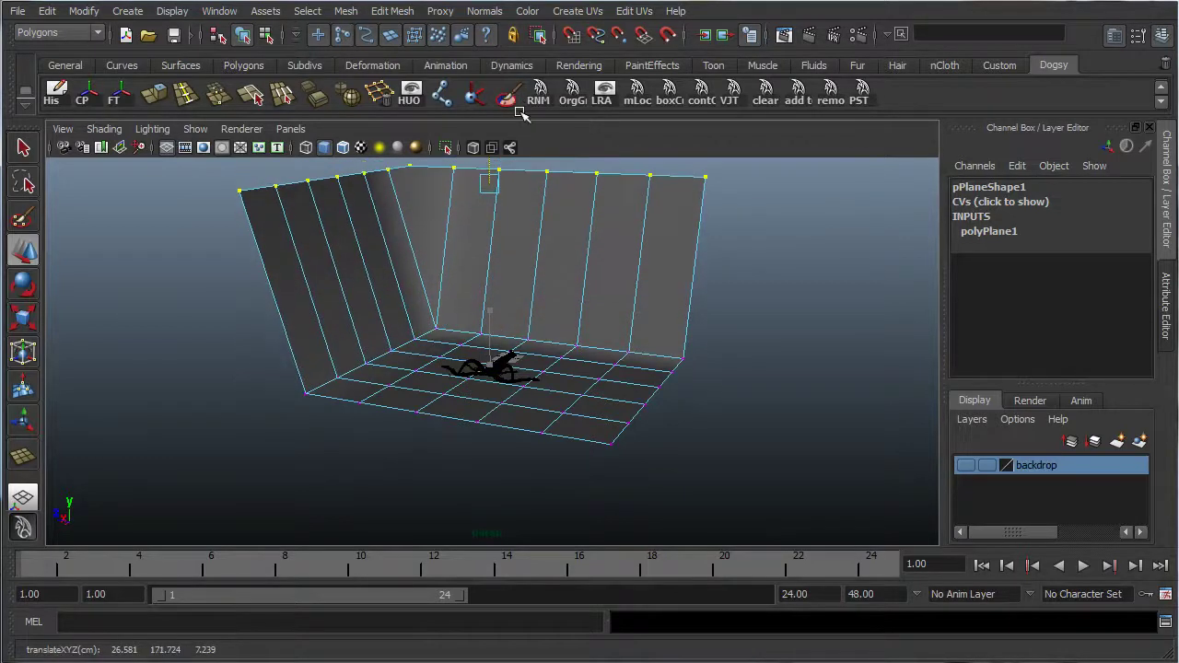
key(3)
key(1)
key(q)
right_click(456, 258)
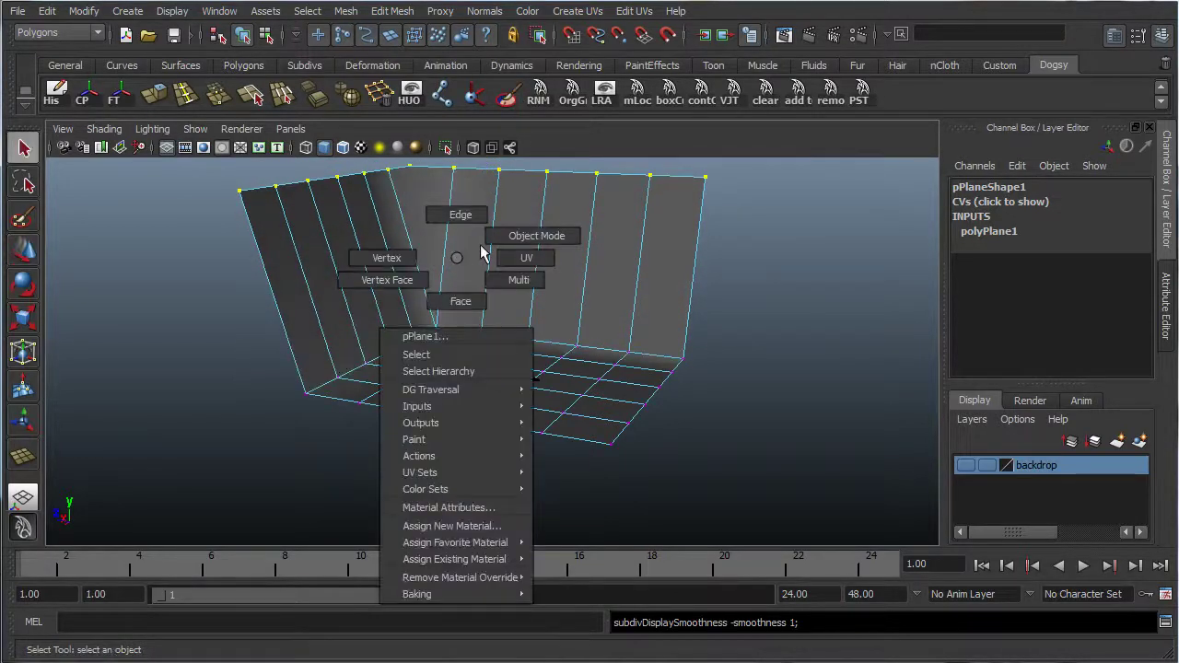
click(480, 253)
Step: Lower pPlane1 to Translate Y -12.612 and frame a low, close view of the crossbow
alt+middle_drag(452, 257, 430, 291)
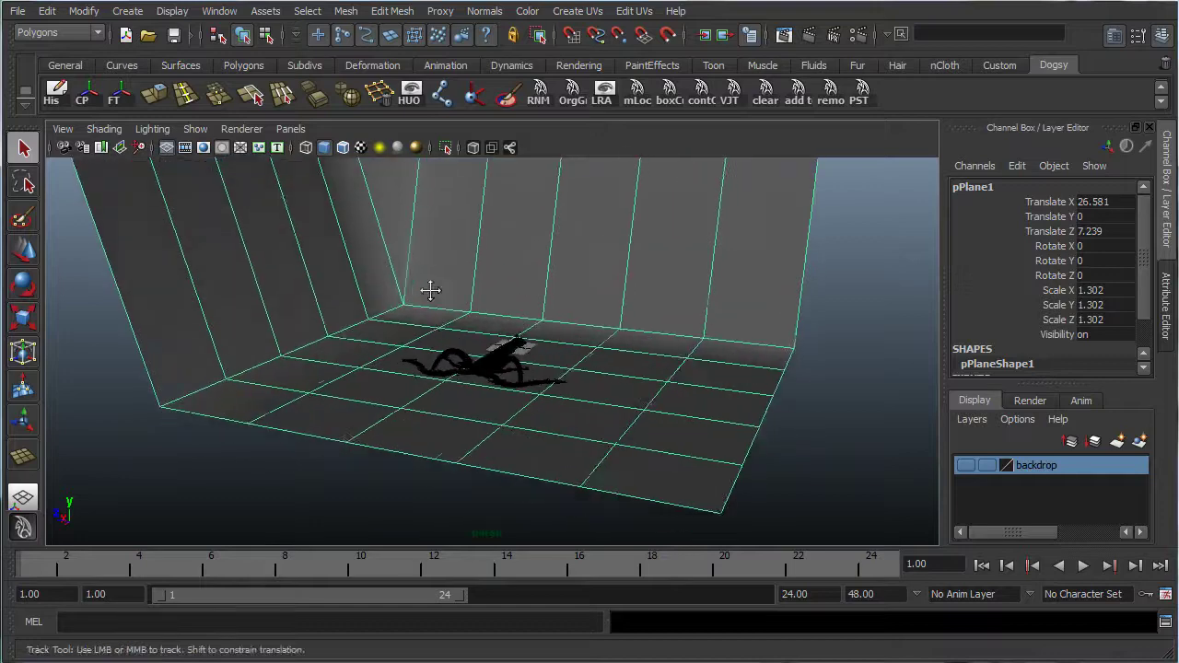
key(q)
key(w)
drag(469, 289, 469, 317)
scroll(562, 334, up, 8)
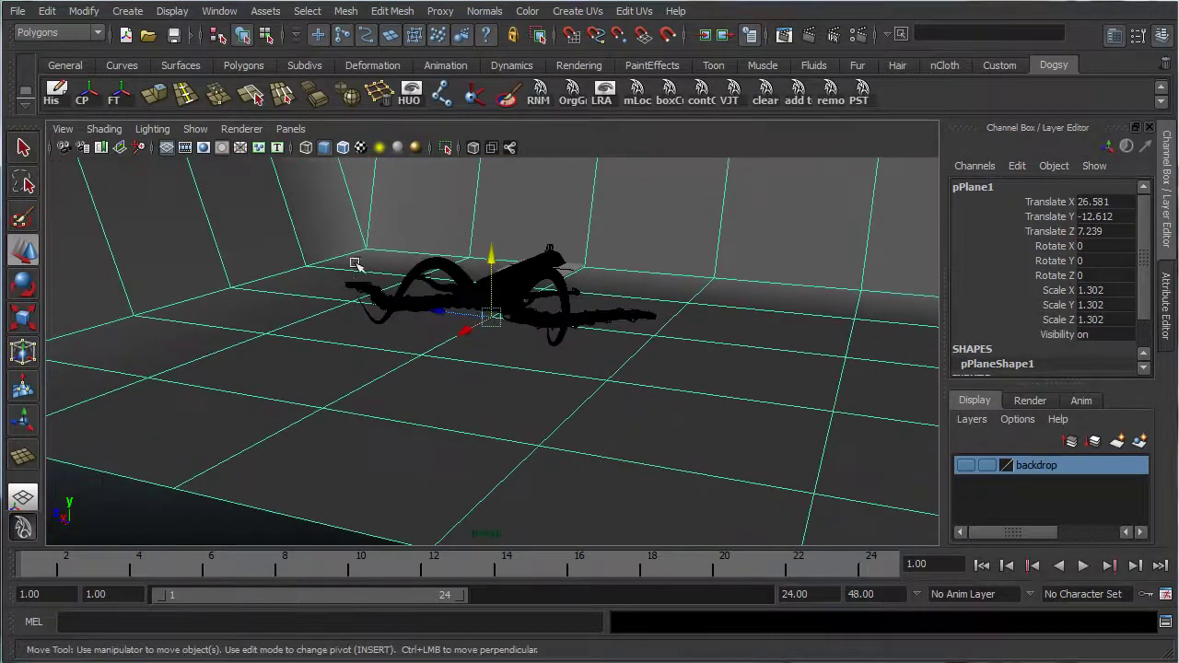
alt+middle_drag(355, 264, 516, 334)
mouse_move(517, 334)
alt+mouse_down()
mouse_move(534, 371)
mouse_move(495, 352)
mouse_move(573, 345)
mouse_move(552, 326)
mouse_move(561, 334)
mouse_move(526, 332)
mouse_move(483, 387)
mouse_move(466, 354)
mouse_move(395, 334)
alt+mouse_up()
alt+right_drag(395, 335, 607, 358)
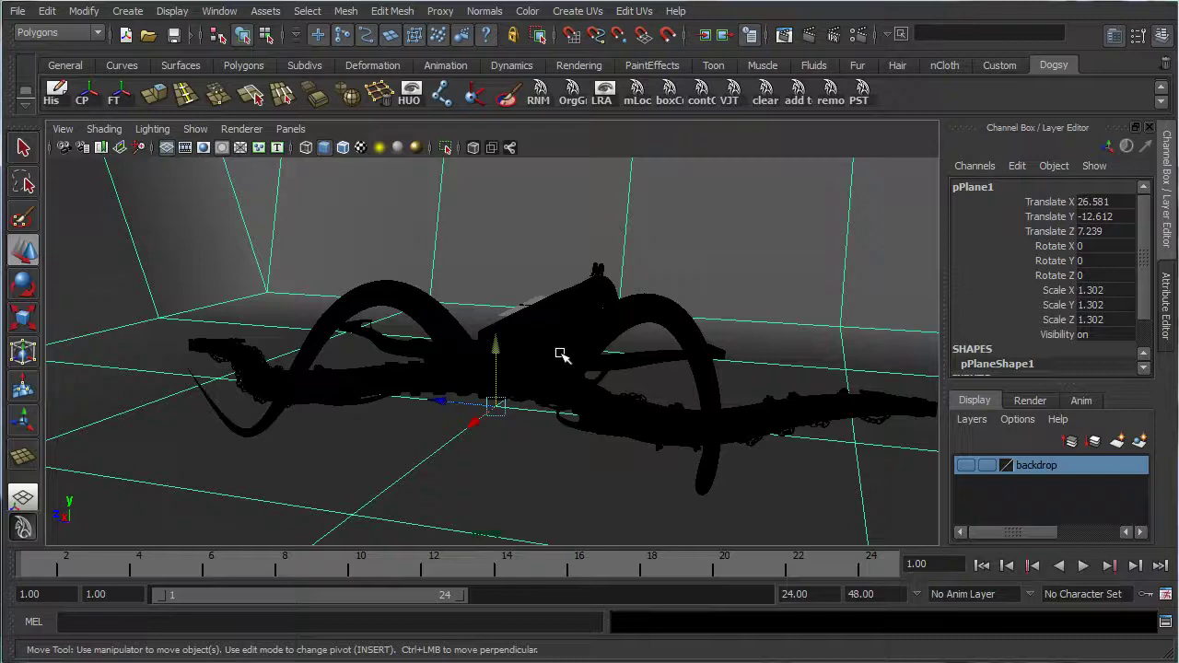
alt+drag(561, 354, 526, 328)
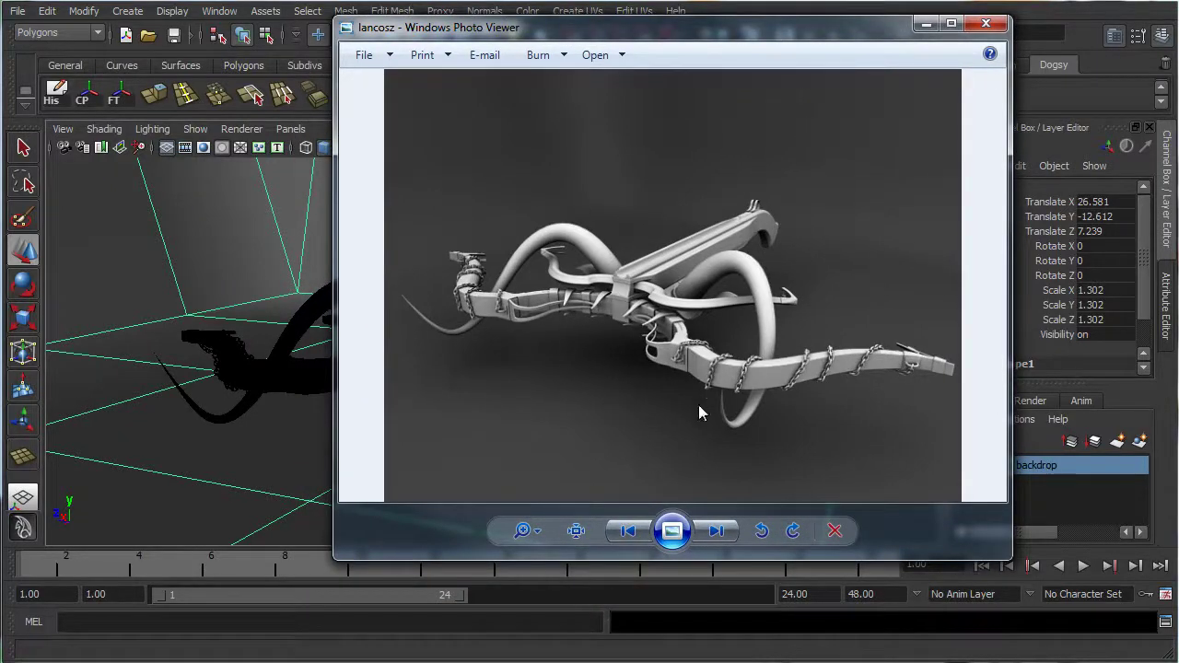
key(alt+F4)
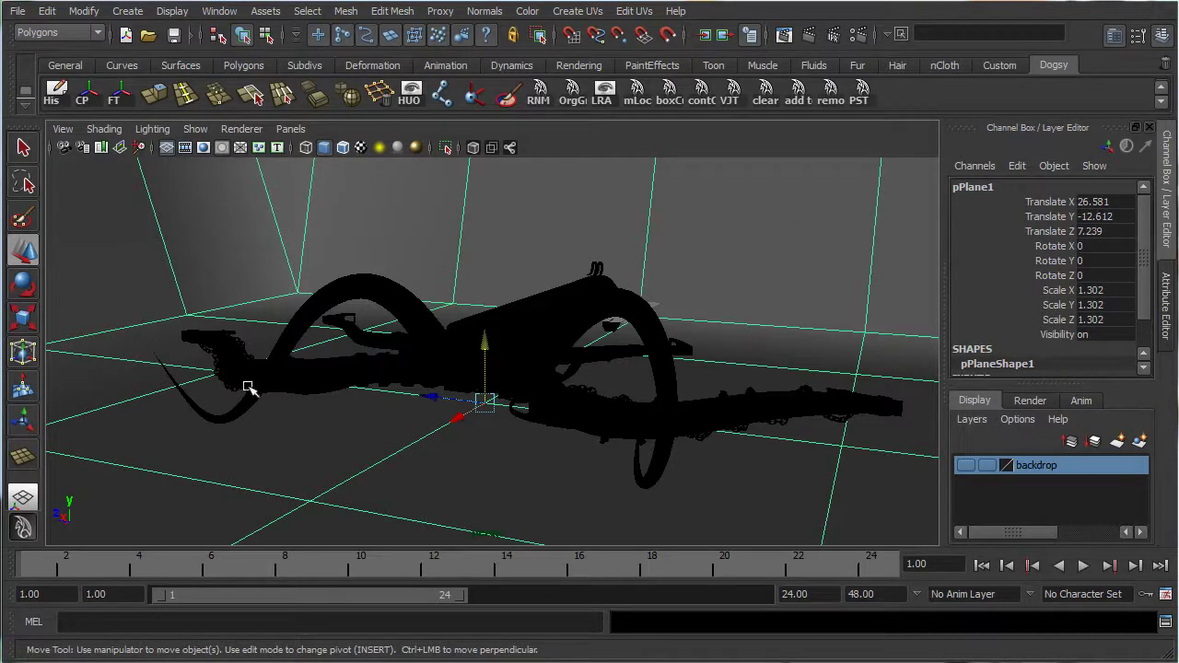
Step: Toggle Wireframe on Shaded, return to Smooth Shade All, and deselect the backdrop plane
right_drag(739, 332, 870, 652)
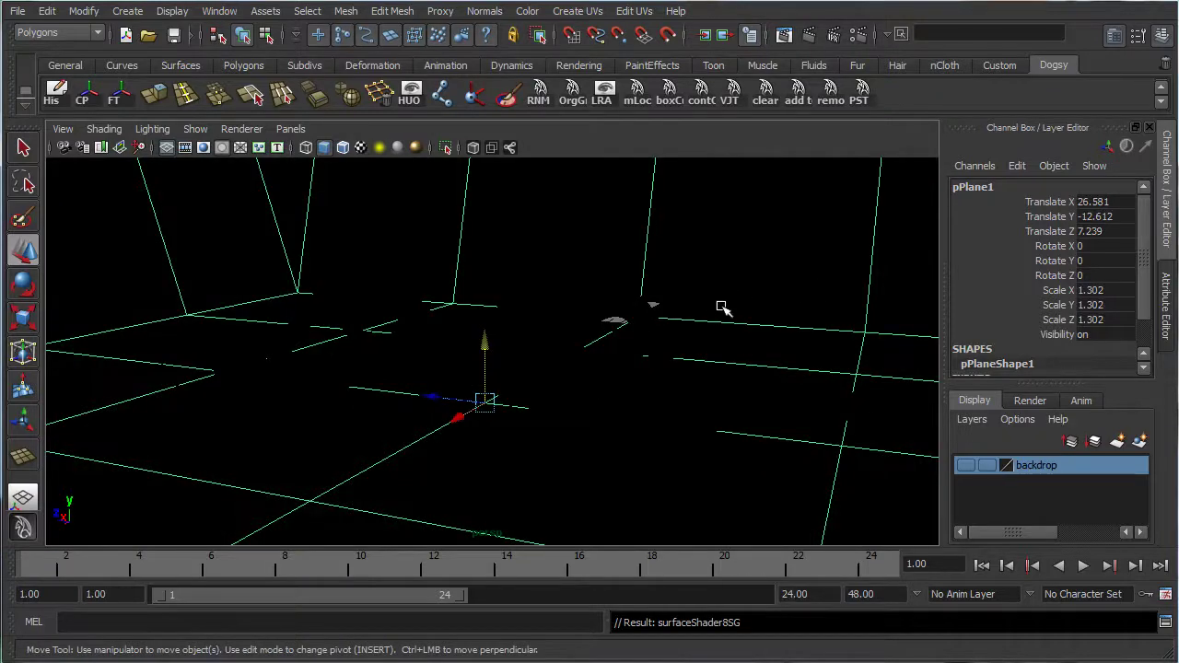
click(345, 149)
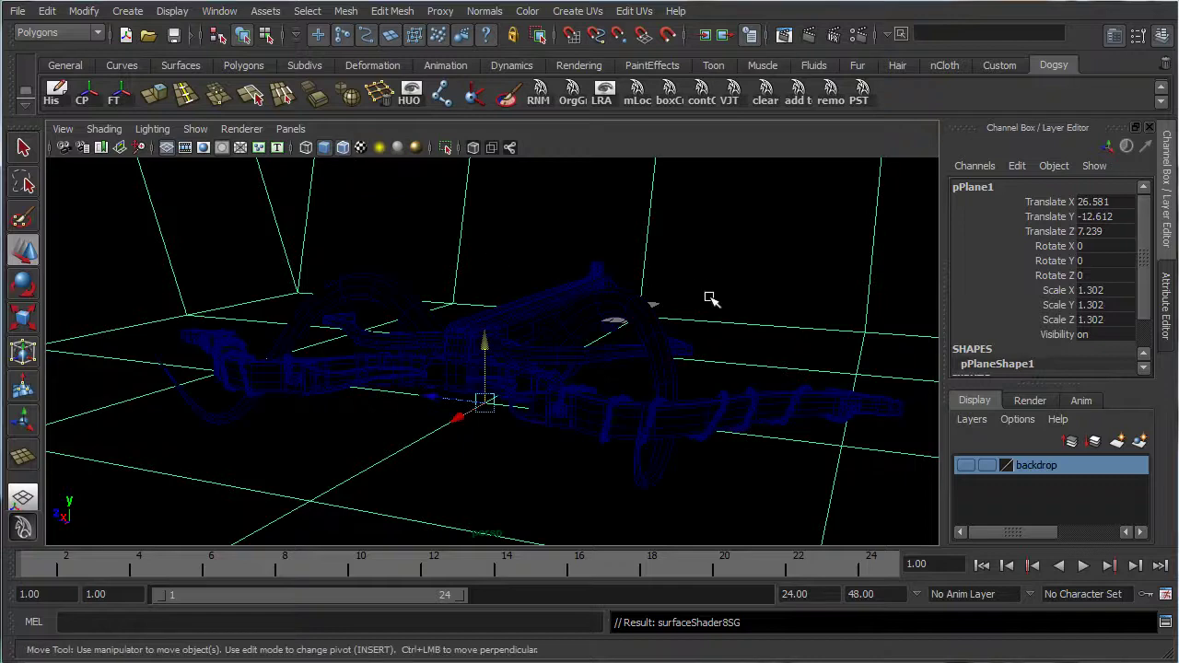
click(324, 147)
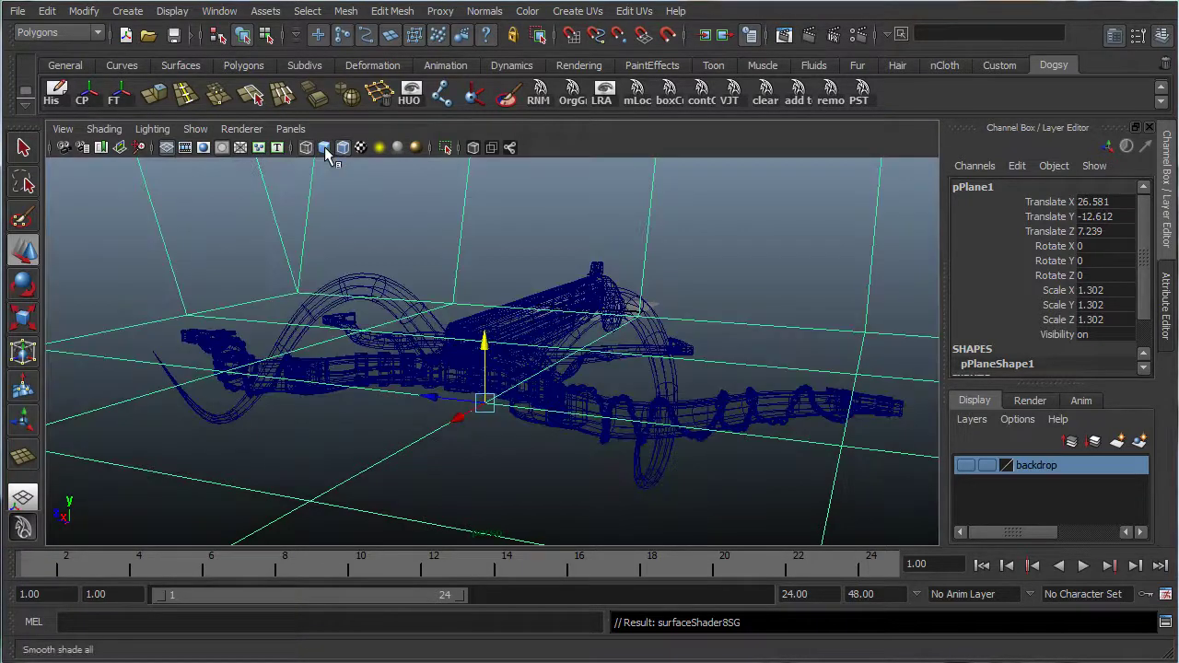
click(770, 293)
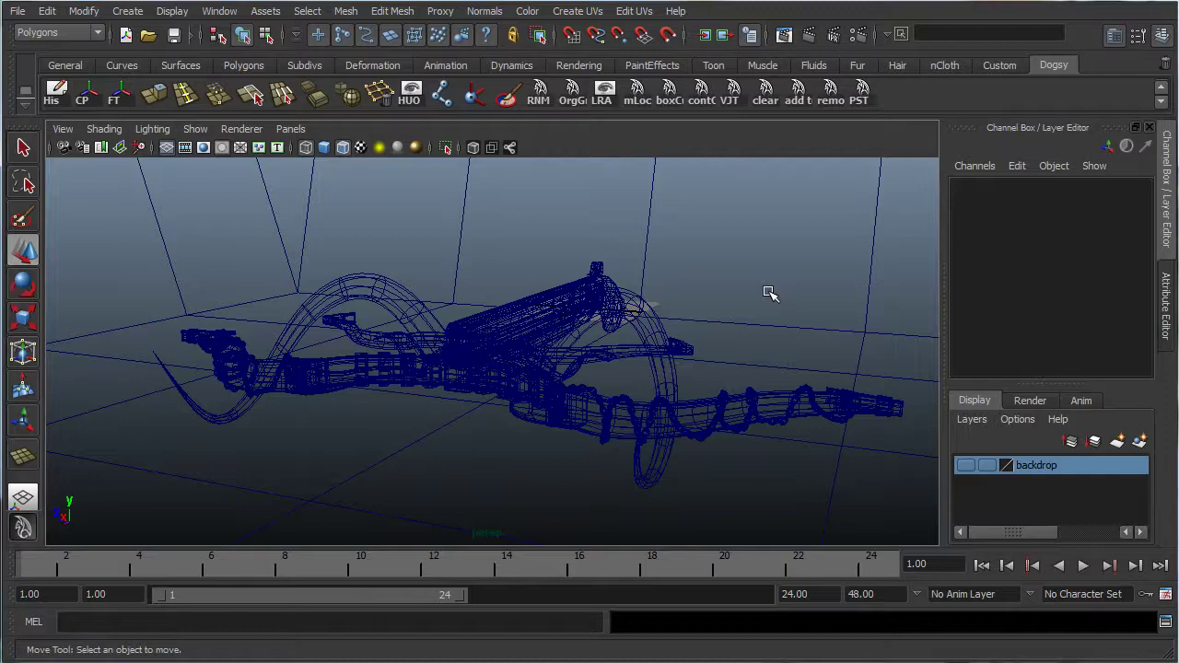
Step: Check the Resolution Gate framing, then render the current frame in mental ray at 640 x 480
click(203, 149)
click(204, 149)
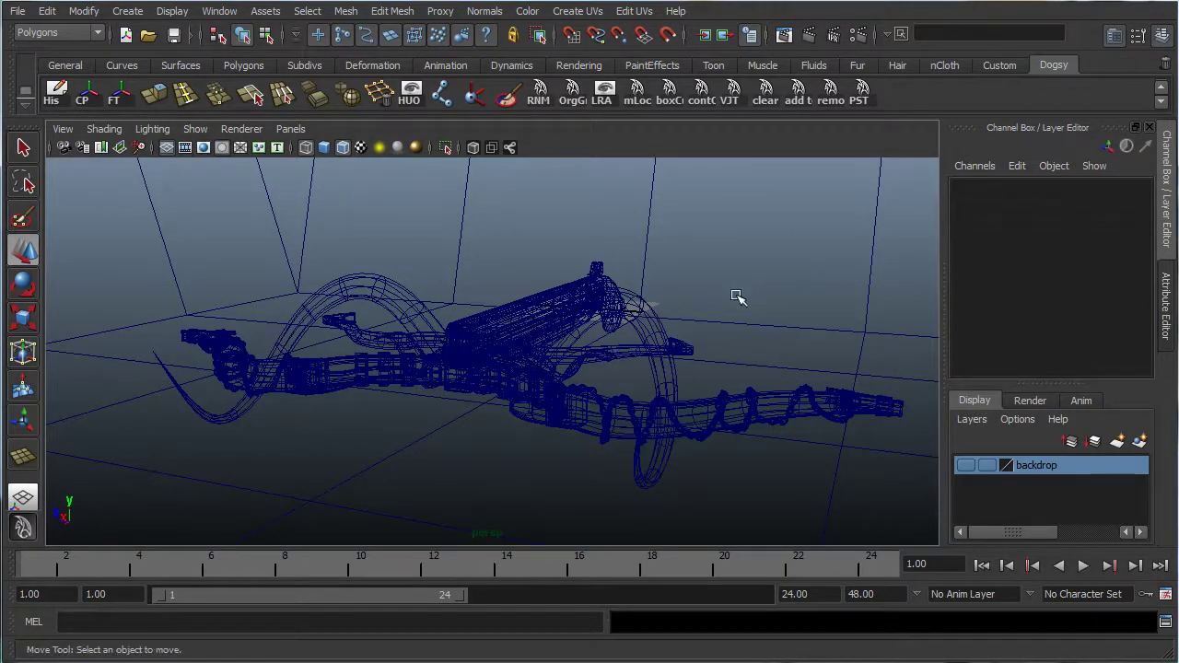
click(808, 35)
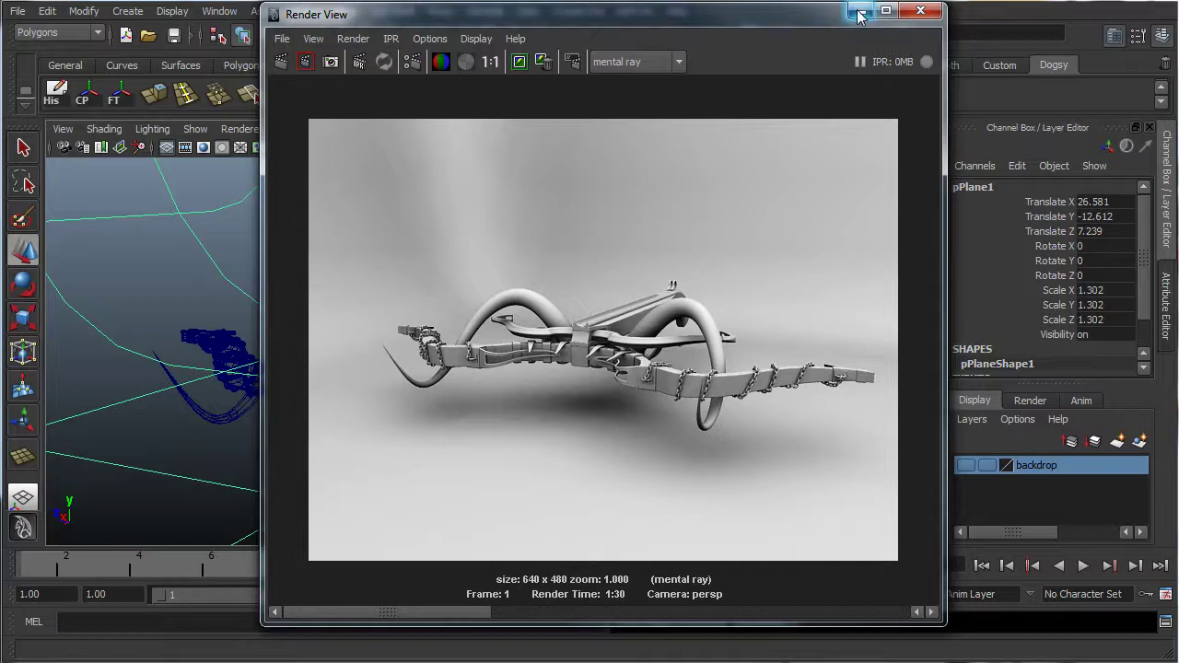
Step: Close Render View, toggle the backdrop's smooth preview off and back on, and reopen the last render
click(919, 10)
key(1)
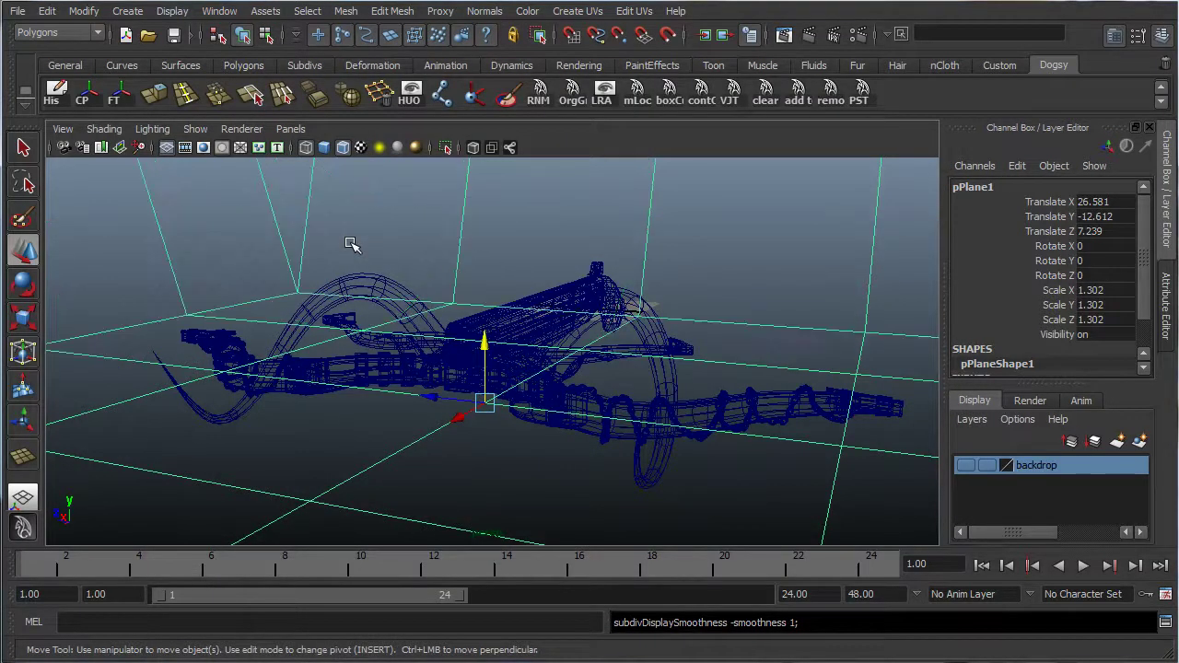
key(3)
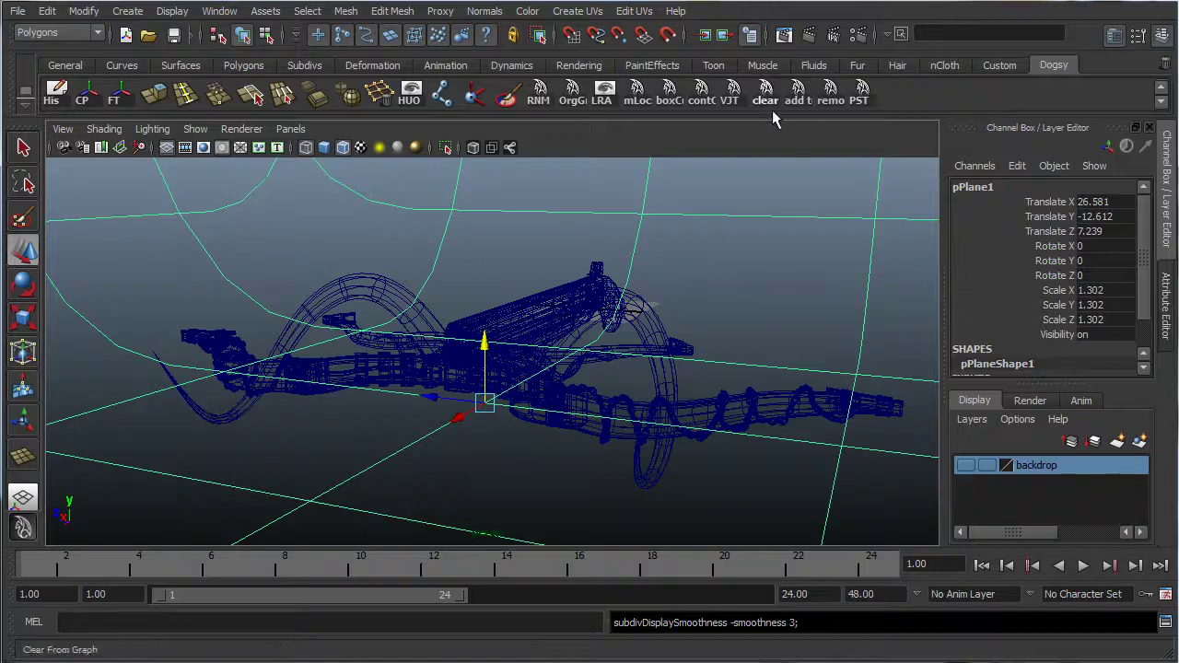
click(784, 35)
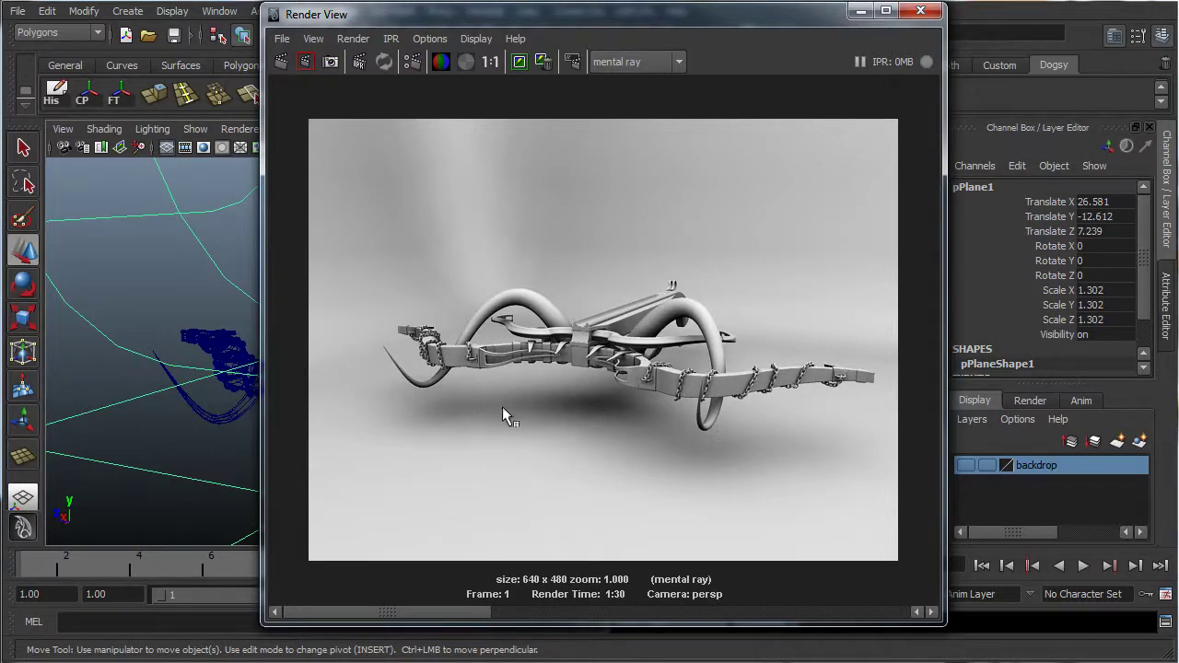
Step: Enable Final Gathering in mental ray Render Settings, with Accuracy 500 and Point Interpolation 10
click(860, 11)
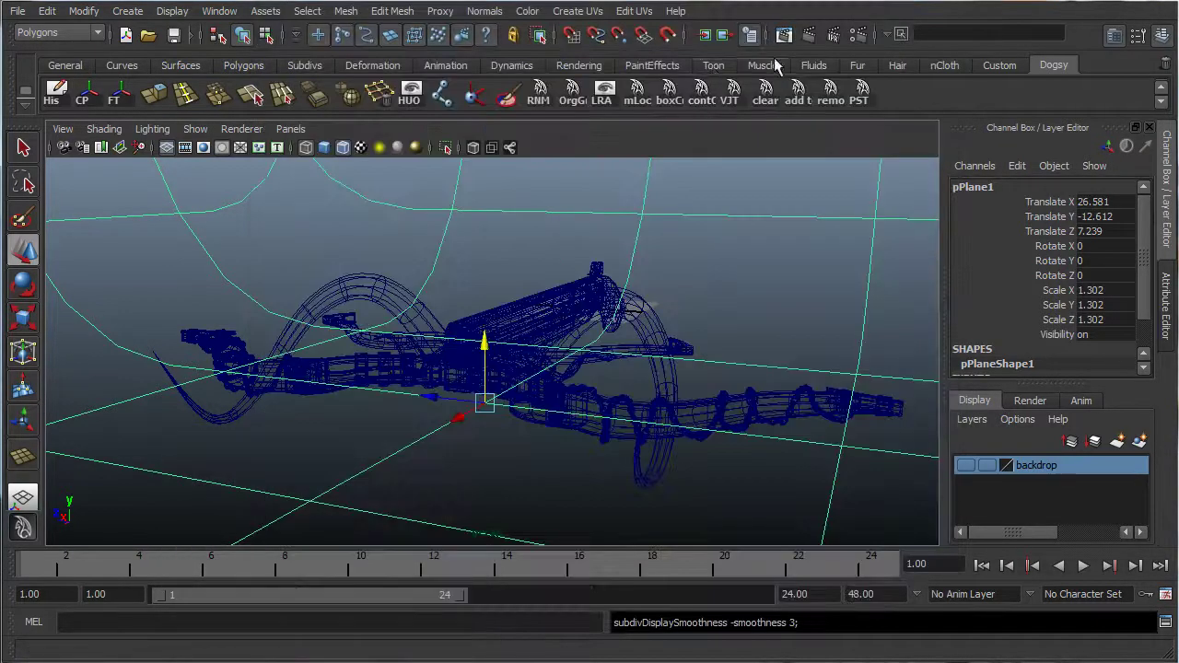
click(851, 37)
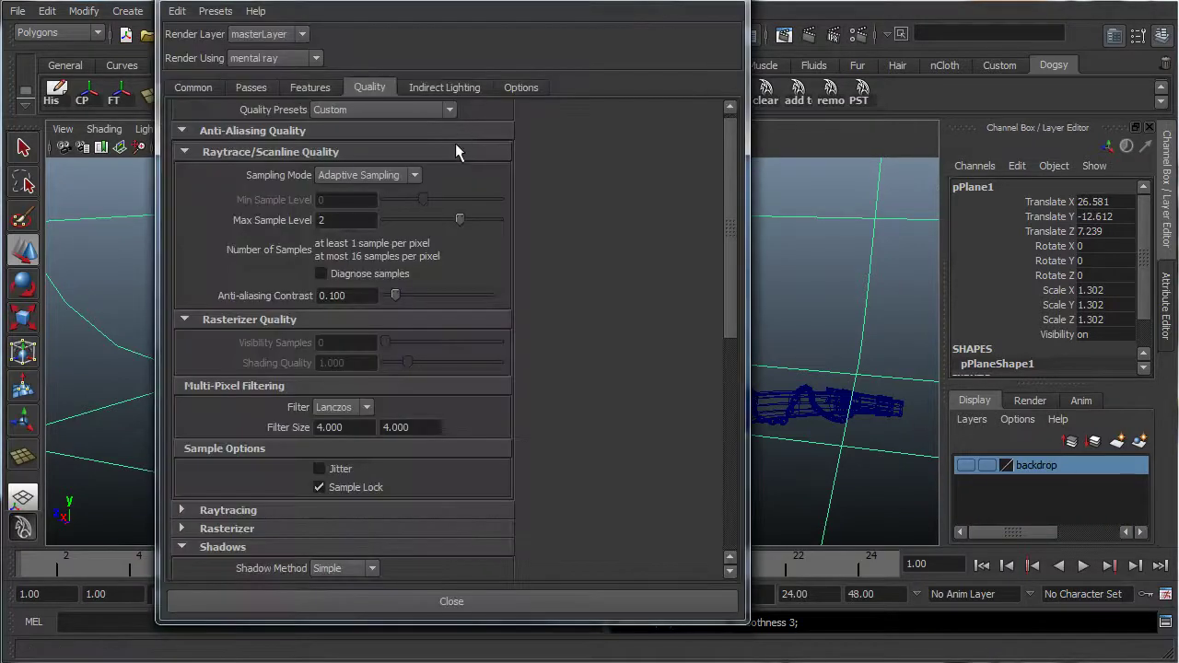
click(442, 86)
click(318, 342)
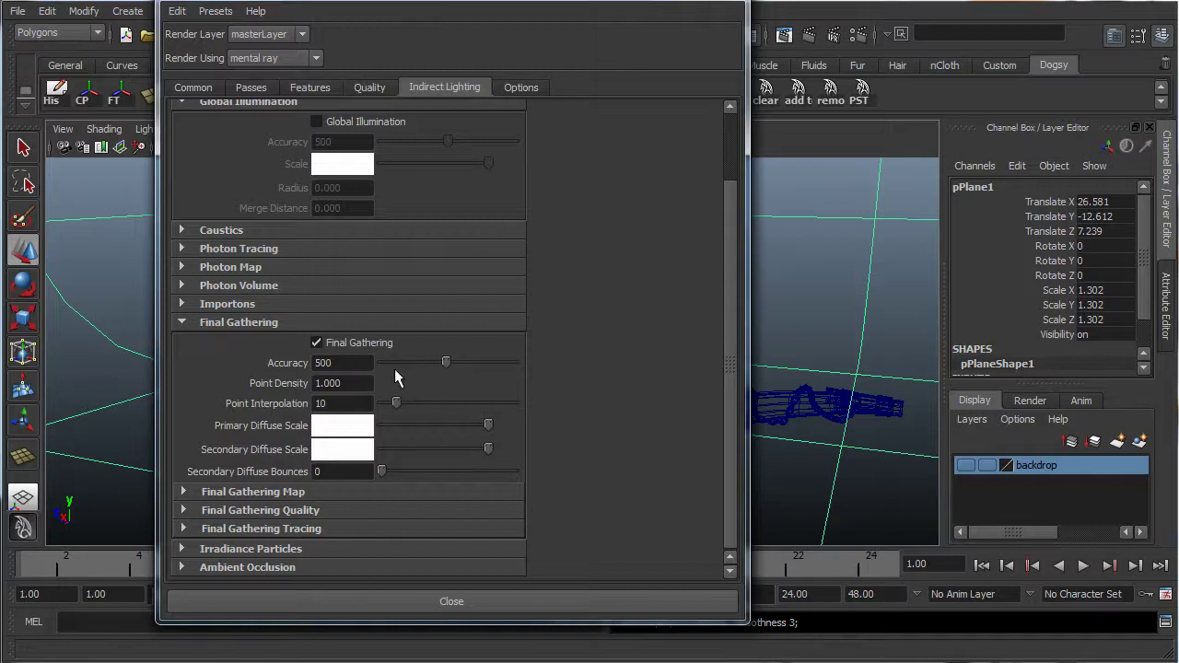
click(357, 86)
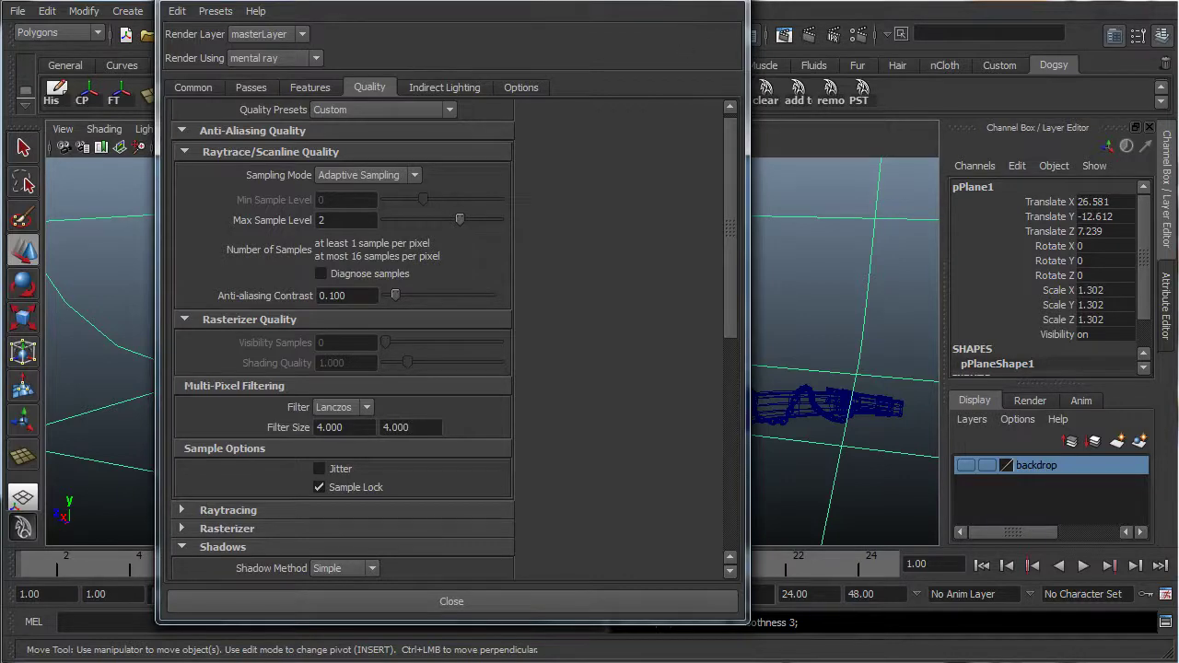
click(451, 601)
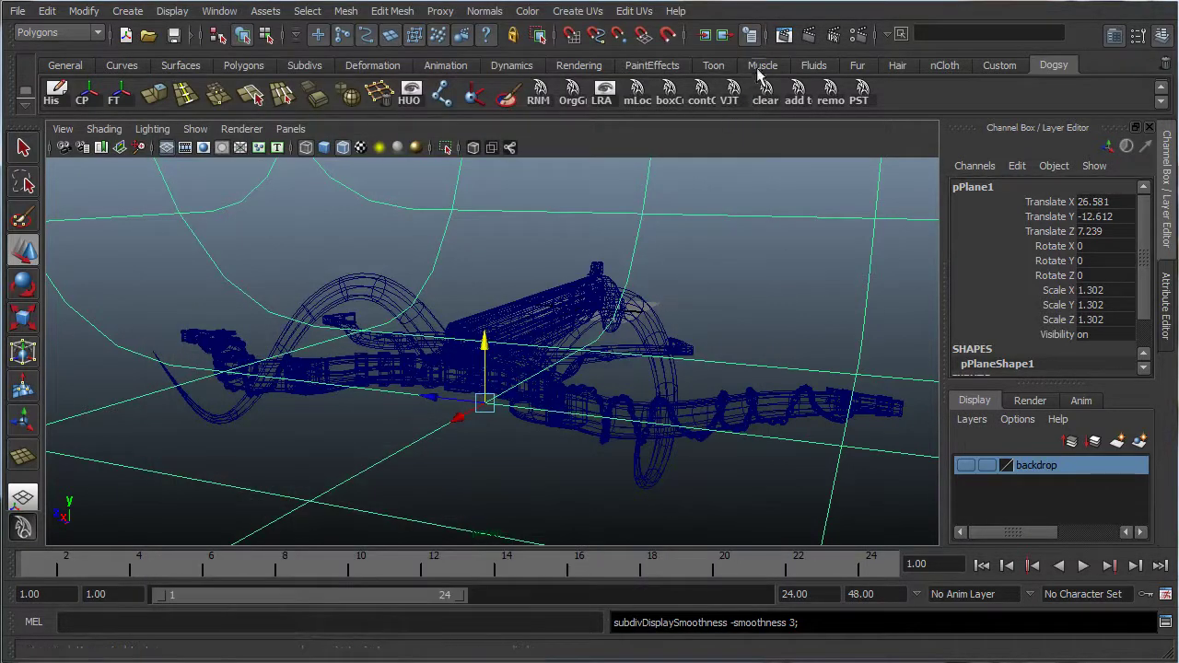
Step: Reopen Render View to show the 640 x 480 clay render of the crossbow
click(785, 35)
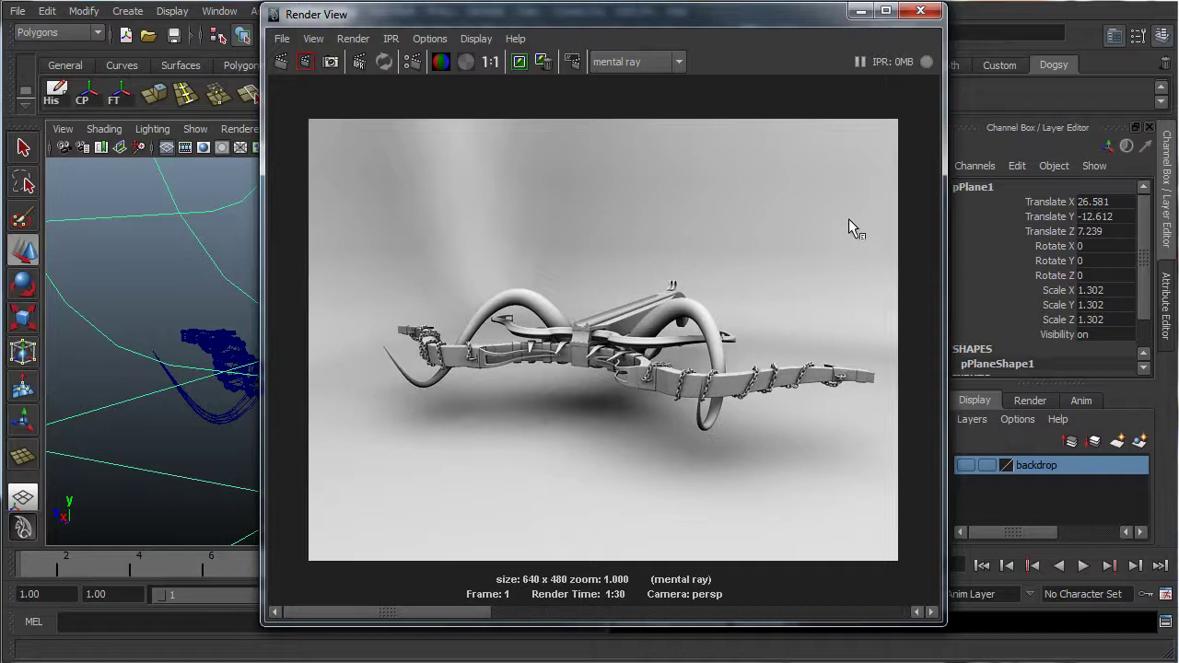